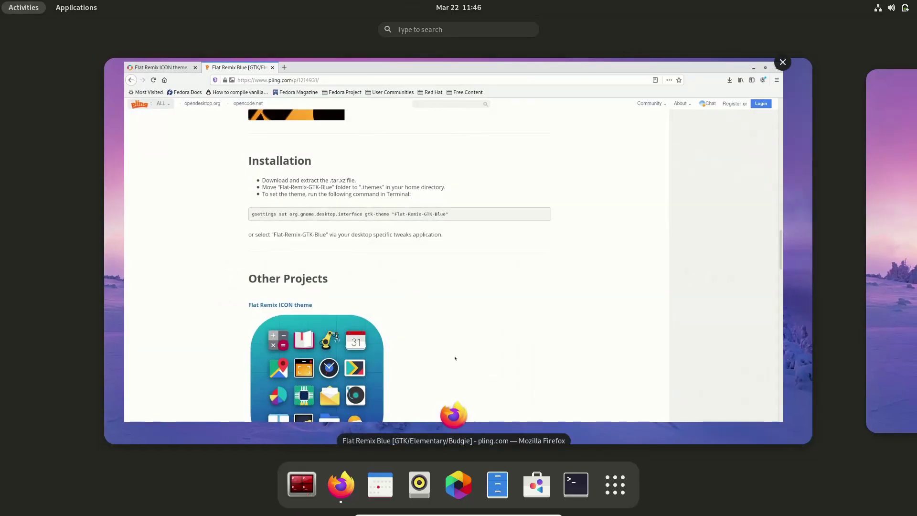
Open a Terminal window maximized to full screen with an enlarged font.
left_click(576, 485)
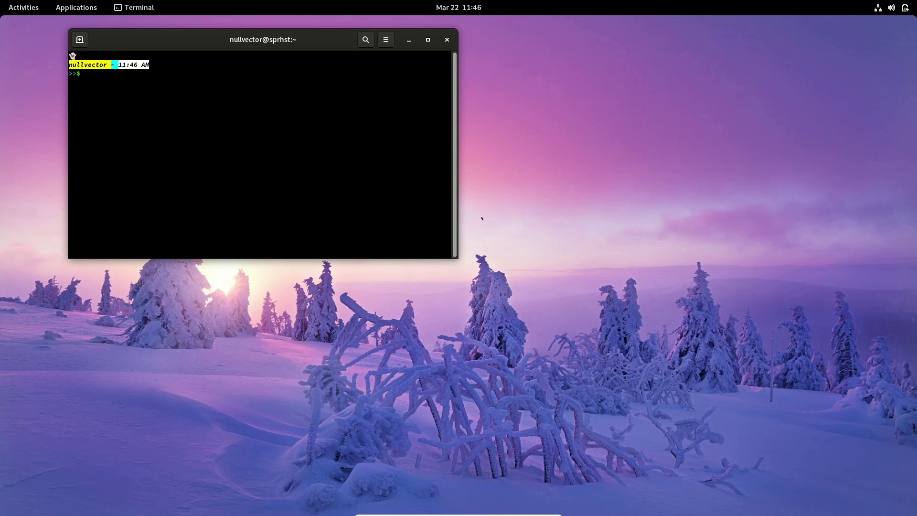
key("super+Up")
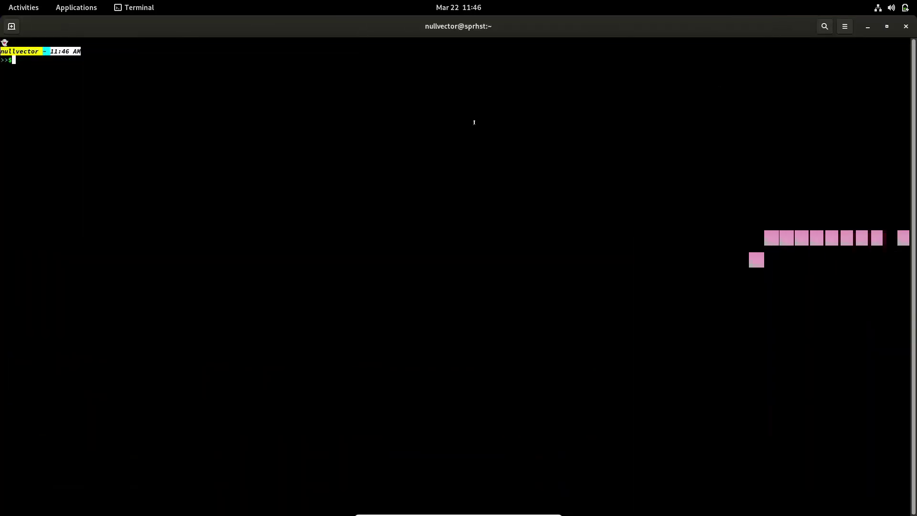
key("ctrl+plus")
key("ctrl+plus")
key("ctrl+plus")
key("ctrl+plus")
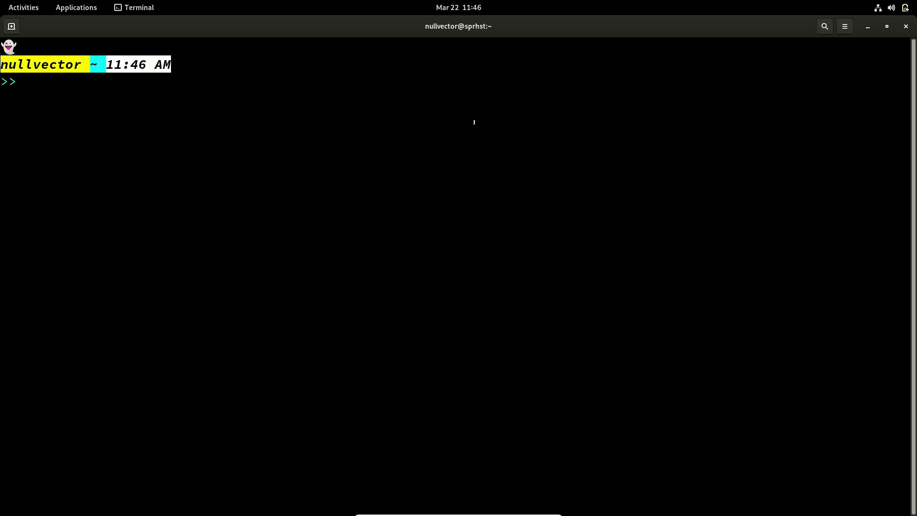
Close the file browser window and show the grid of installed applications.
key("super")
left_click(521, 321)
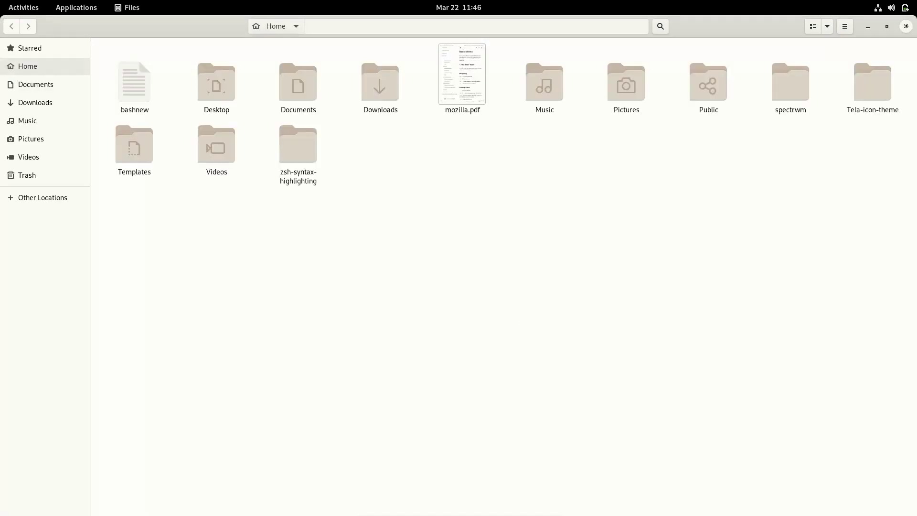
left_click(906, 26)
key("super")
left_click(603, 483)
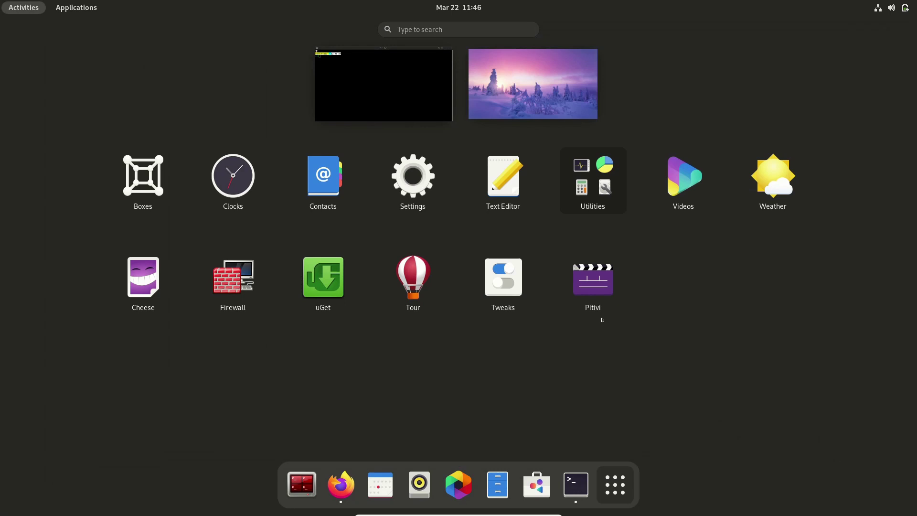
Run 'sudo dnf in gnome-tweaks' to confirm gnome-tweaks is already installed, then clear the screen.
left_click(382, 93)
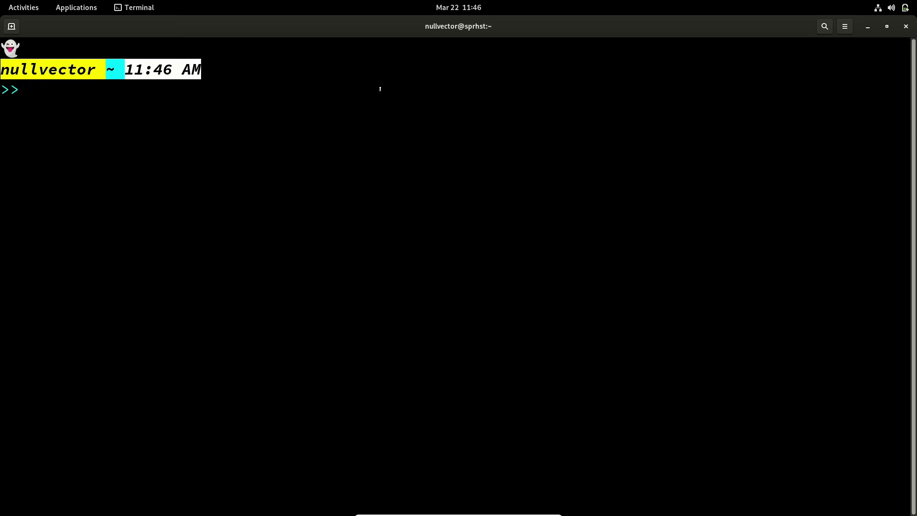
type("sudo")
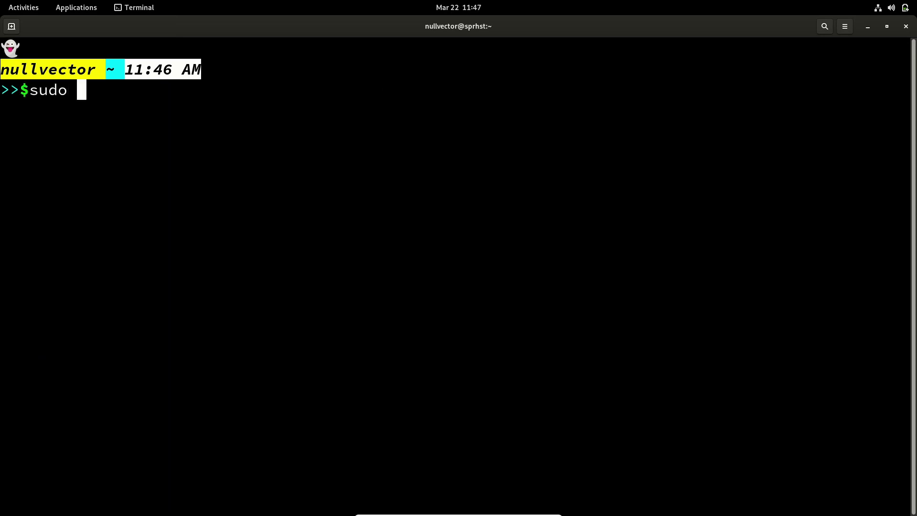
type(" dnf in ")
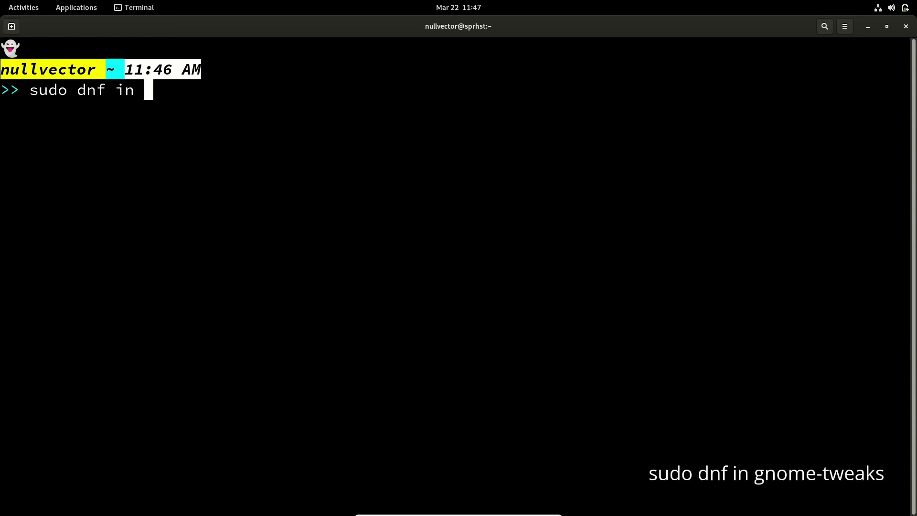
type("gnome-")
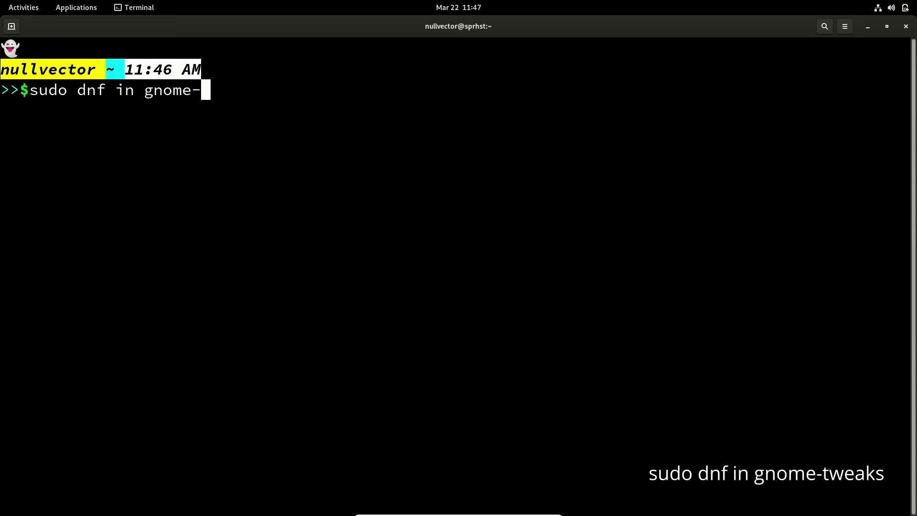
type("tweaks")
key("Return")
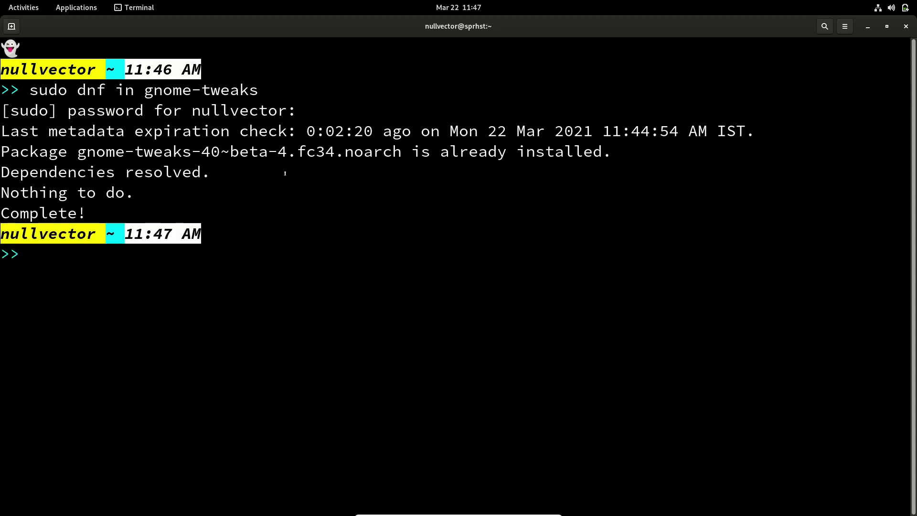
key("ctrl+l")
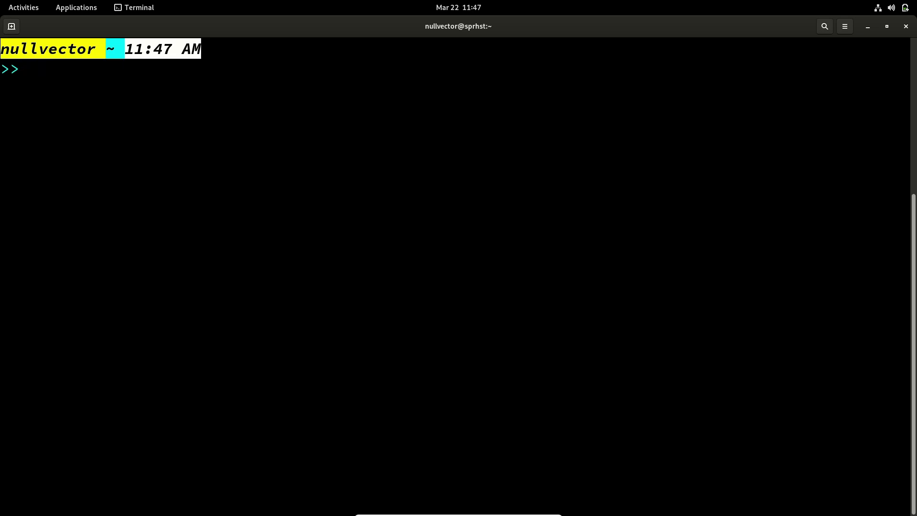
Run 'sudo dnf search icon-theme' and review the listed packages like numix, papirus and moka.
type("sudo dnf ")
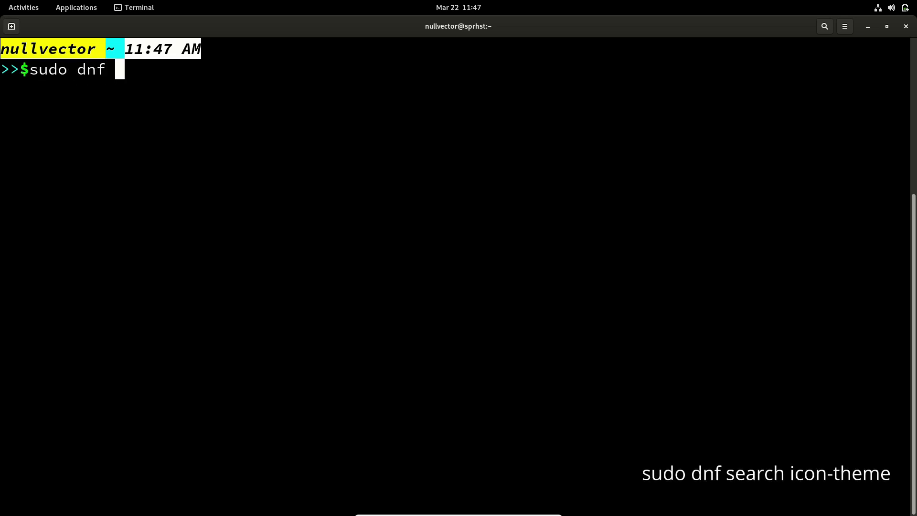
type("search ")
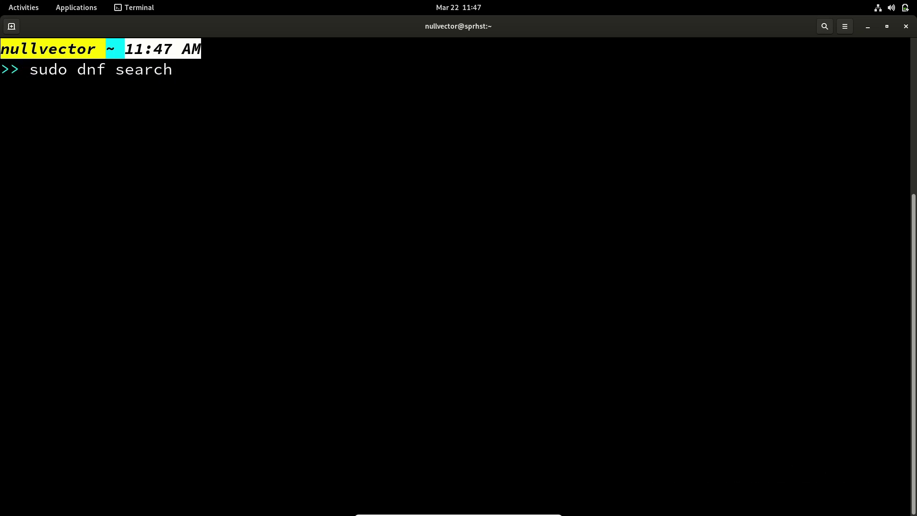
type("icon")
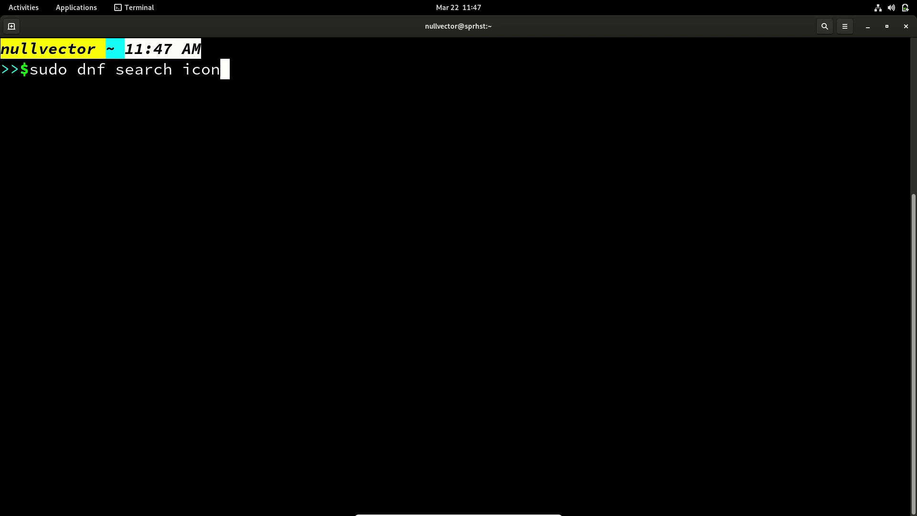
type("-theme")
key("Return")
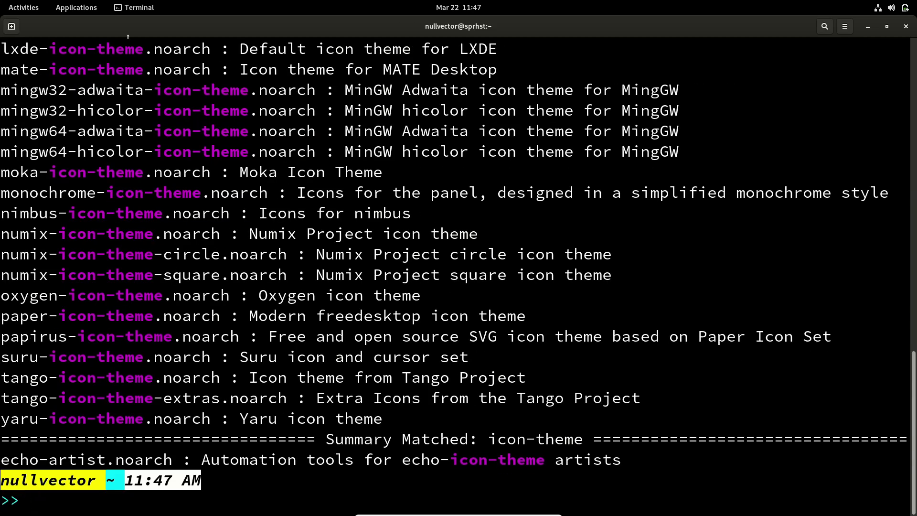
scroll(87, 114, "up", 4)
scroll(87, 113, "up", 3)
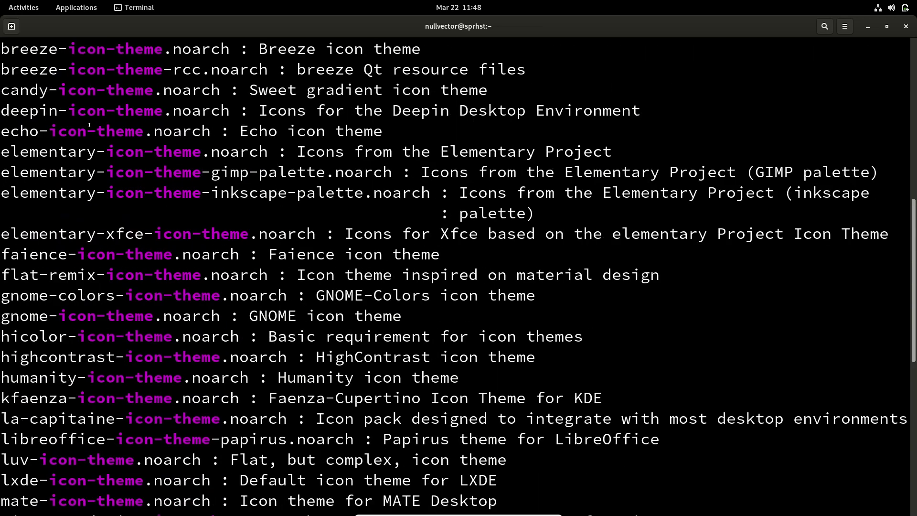
scroll(89, 125, "down", 3)
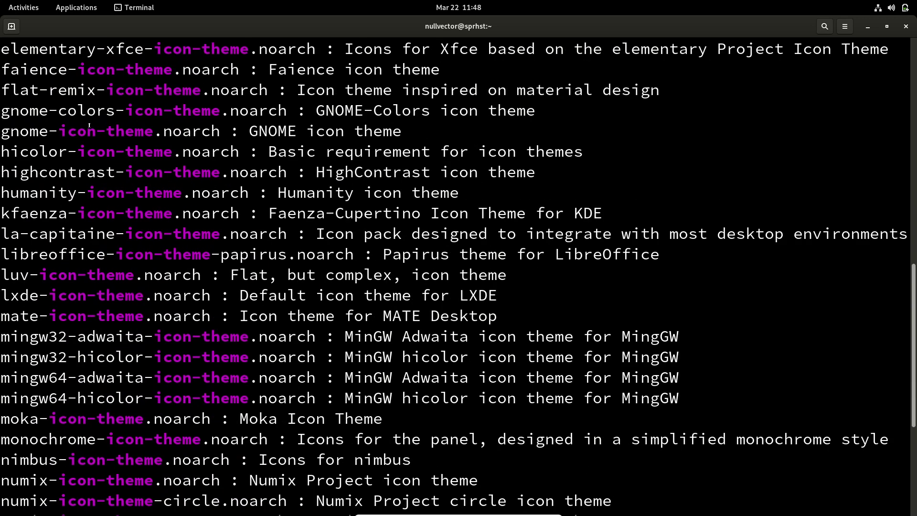
scroll(89, 125, "down", 4)
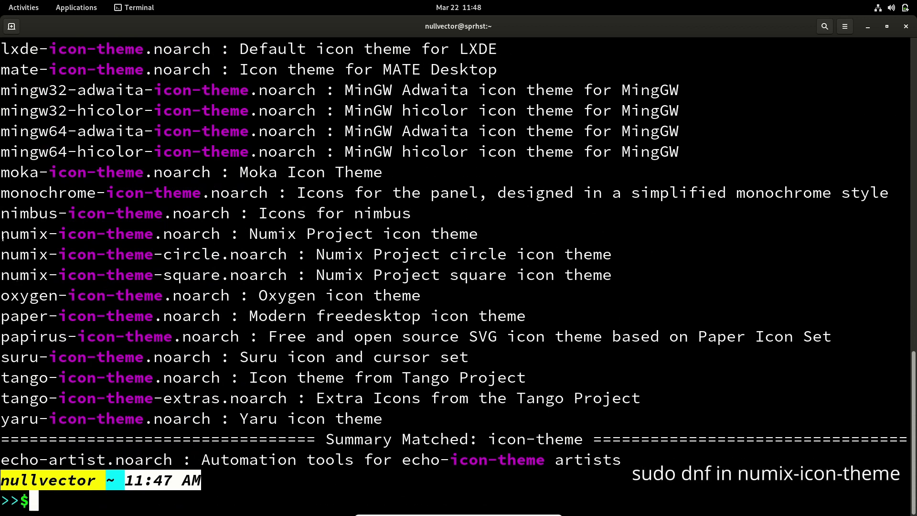
Install numix-icon-theme-circle and its two dependencies with 'sudo dnf in', confirming with y.
left_click_drag(1, 254, 218, 256)
key("super+c")
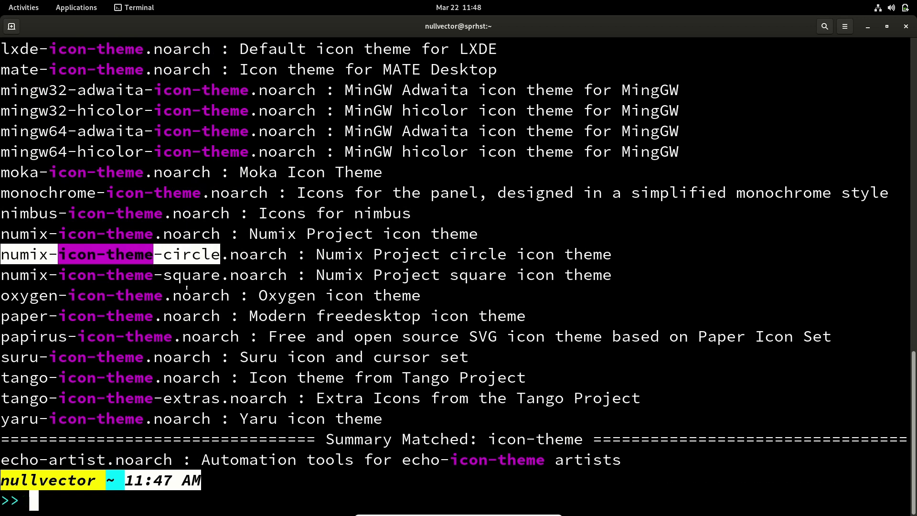
type("sudo dn")
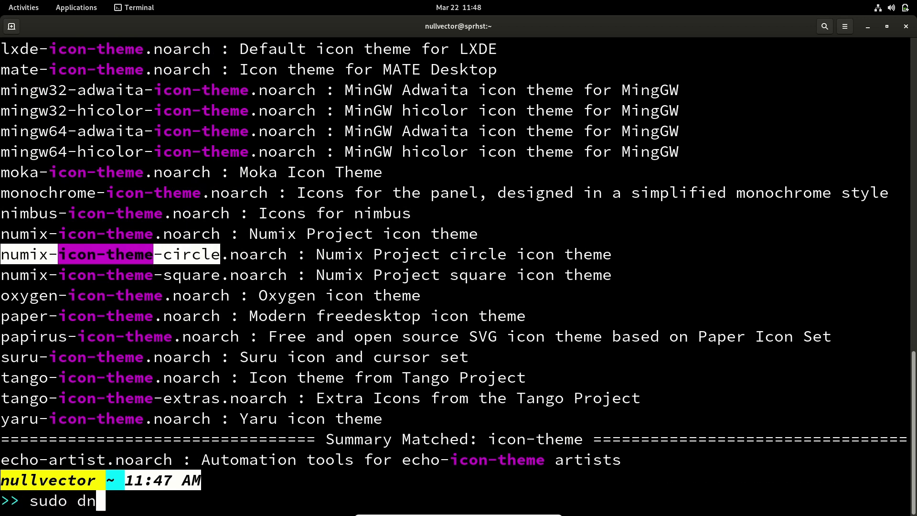
type("f in")
middle_click(147, 257)
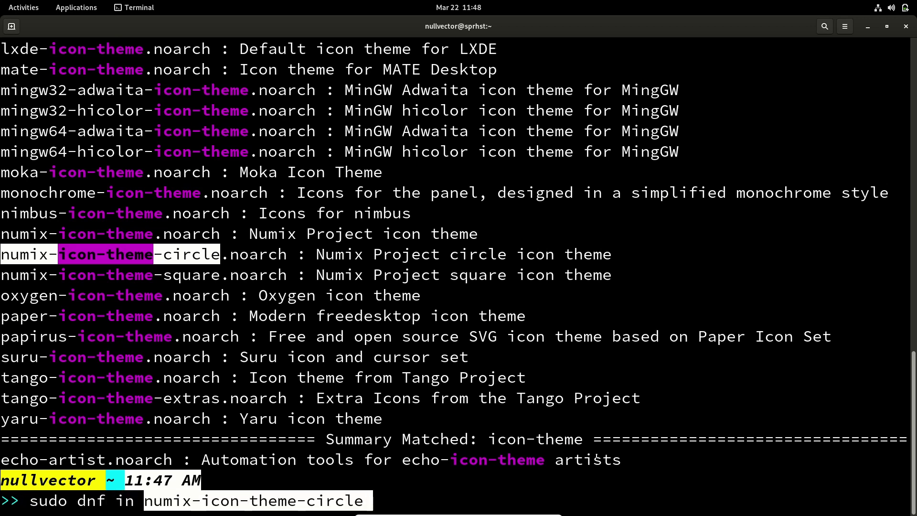
left_click(490, 499)
key("Return")
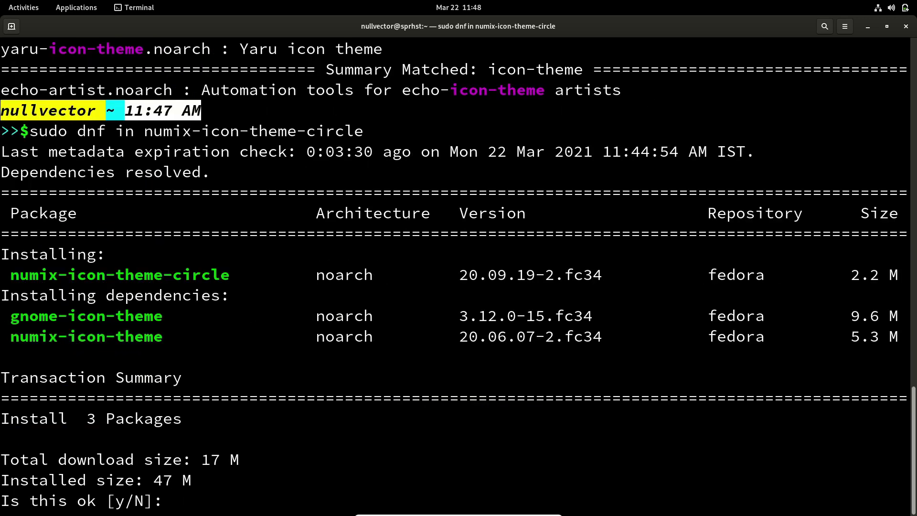
type("y")
key("Return")
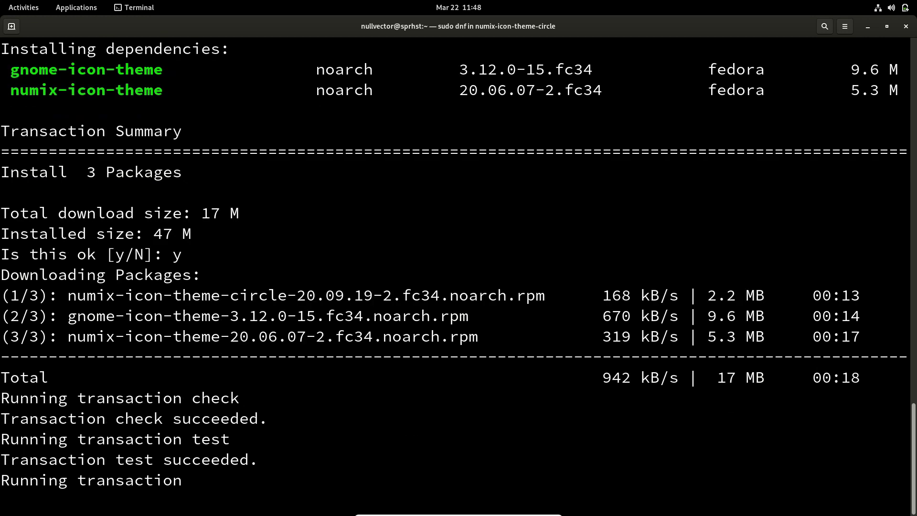
left_click(867, 28)
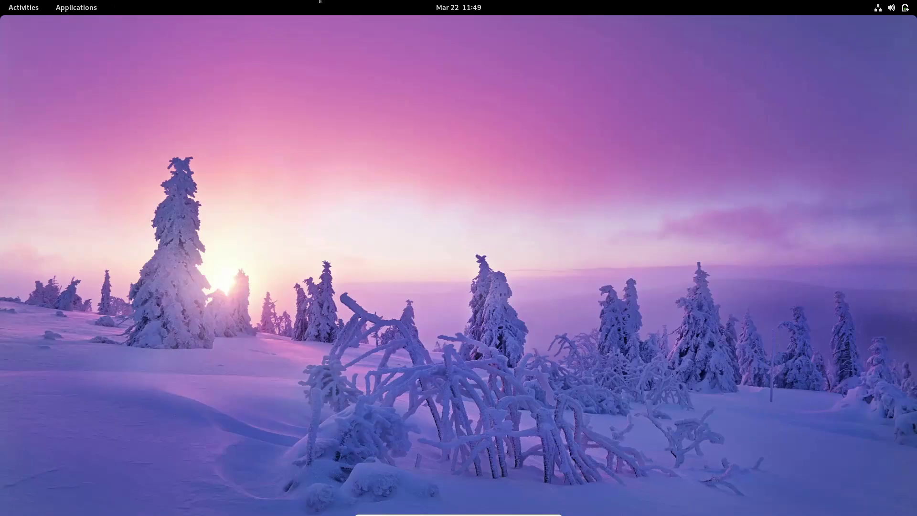
left_click(23, 7)
left_click(336, 150)
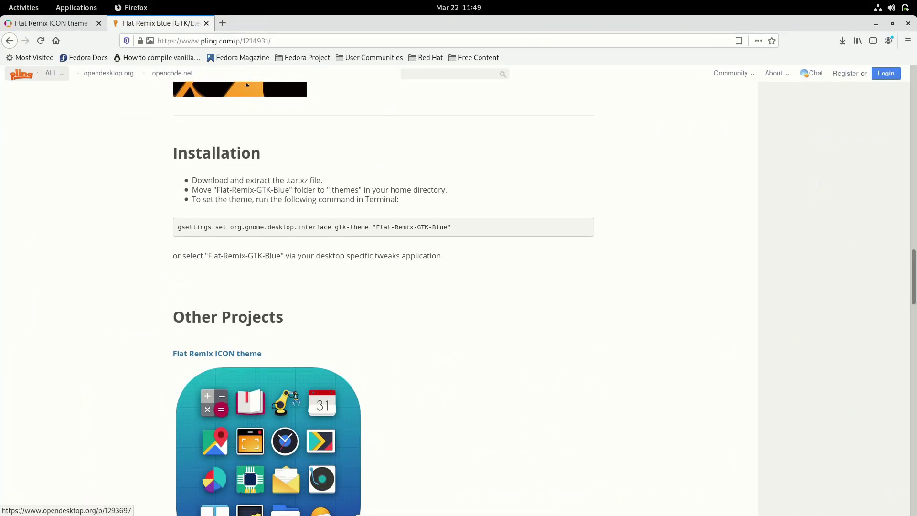
left_click(63, 24)
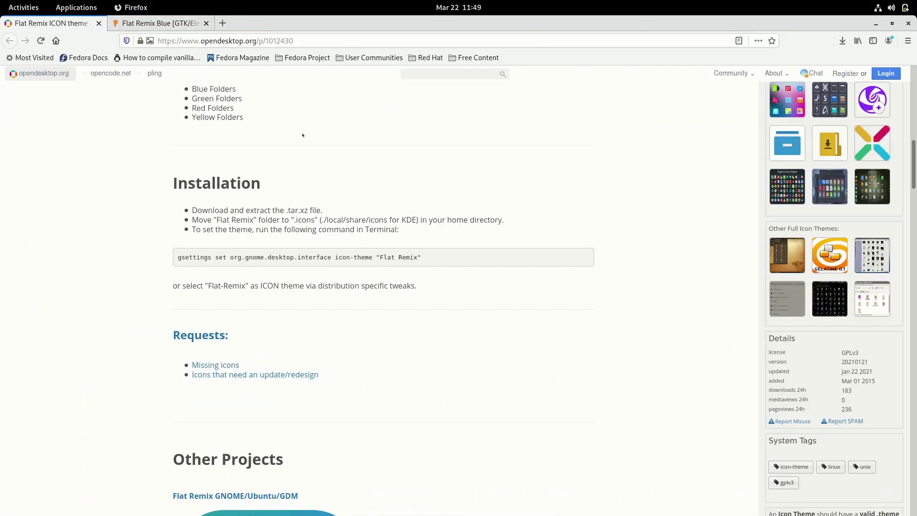
scroll(391, 290, "up", 7)
scroll(391, 289, "up", 5)
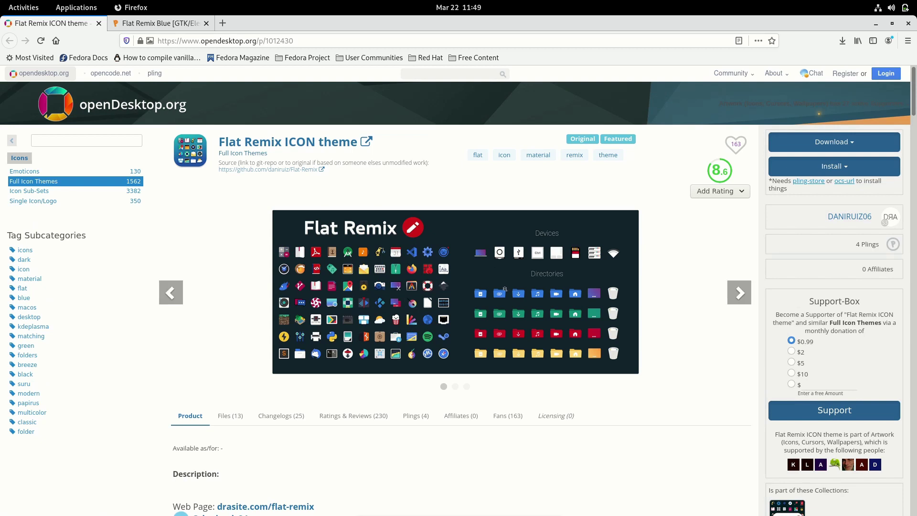
scroll(416, 315, "down", 5)
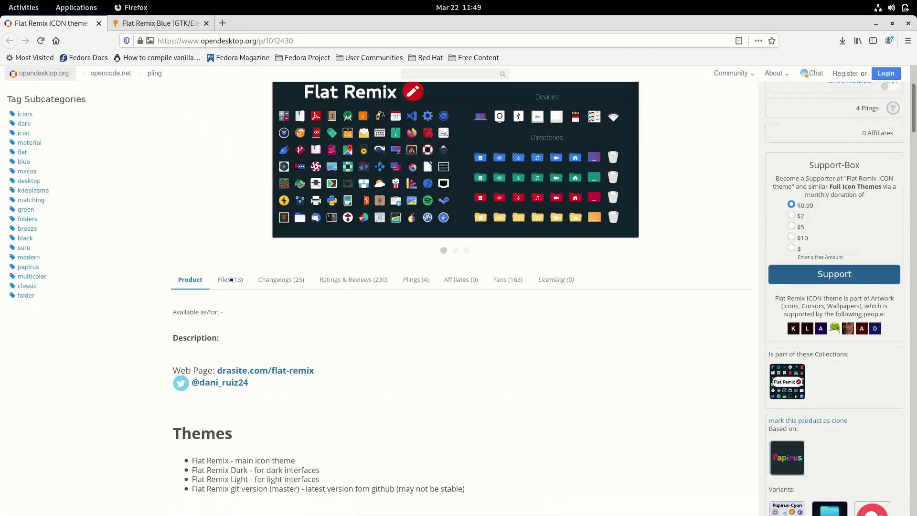
left_click(230, 279)
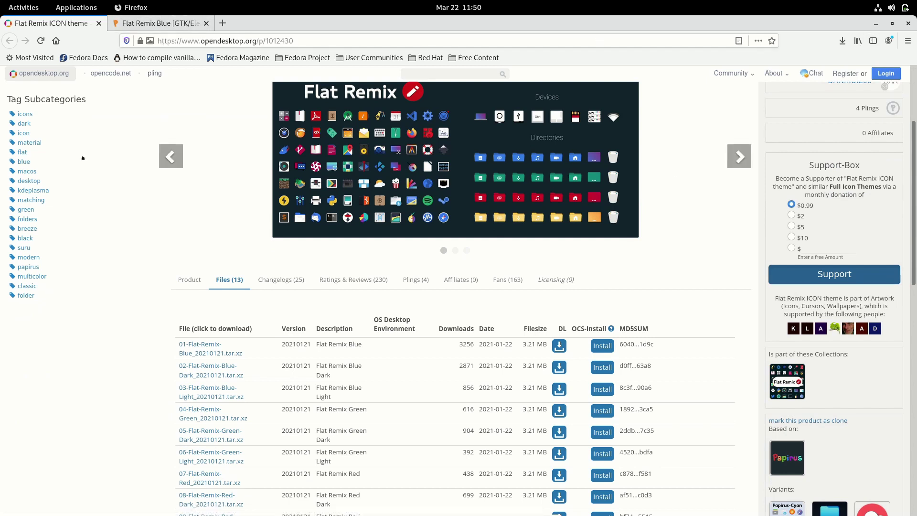
scroll(81, 153, "up", 5)
Download 08-Flat-Remix-GTK-Blue-Darkest-Solid_20201129.tar.xz from the Flat Remix Blue GTK page and verify it in Downloads.
left_click(170, 23)
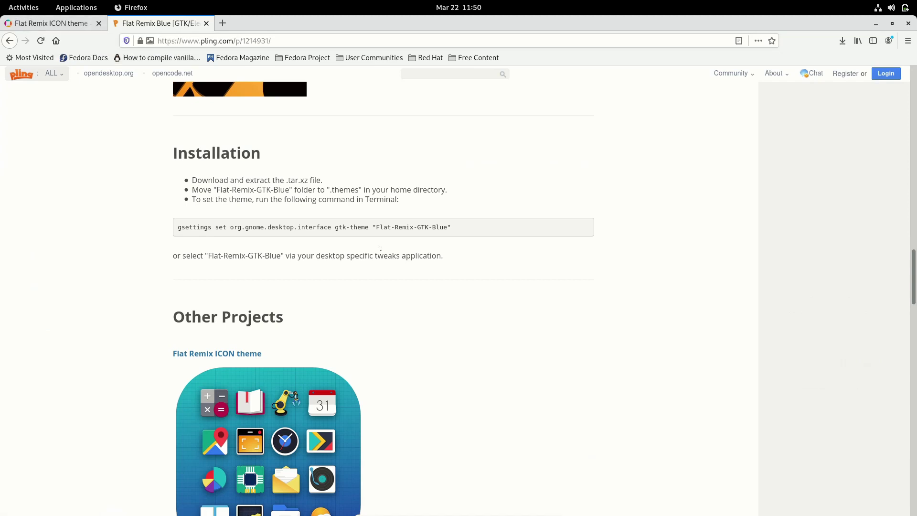
scroll(332, 236, "up", 6)
right_click(410, 270)
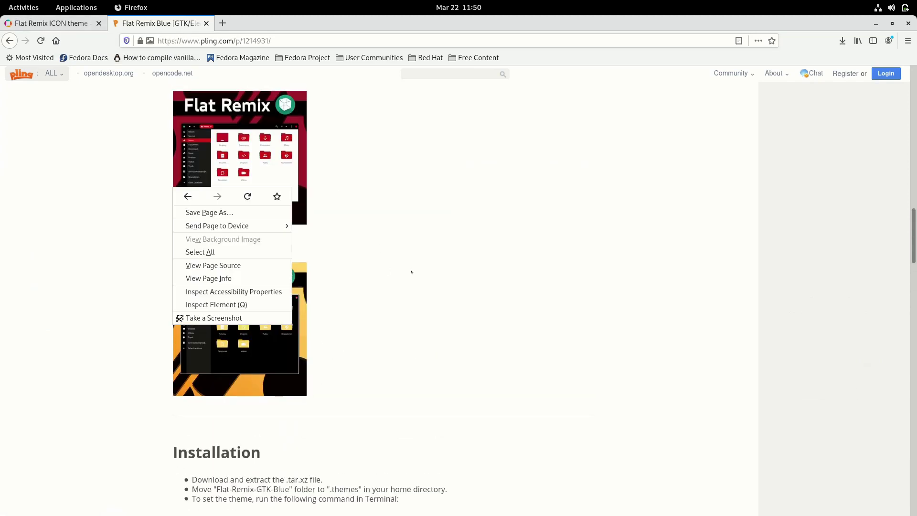
scroll(410, 271, "up", 16)
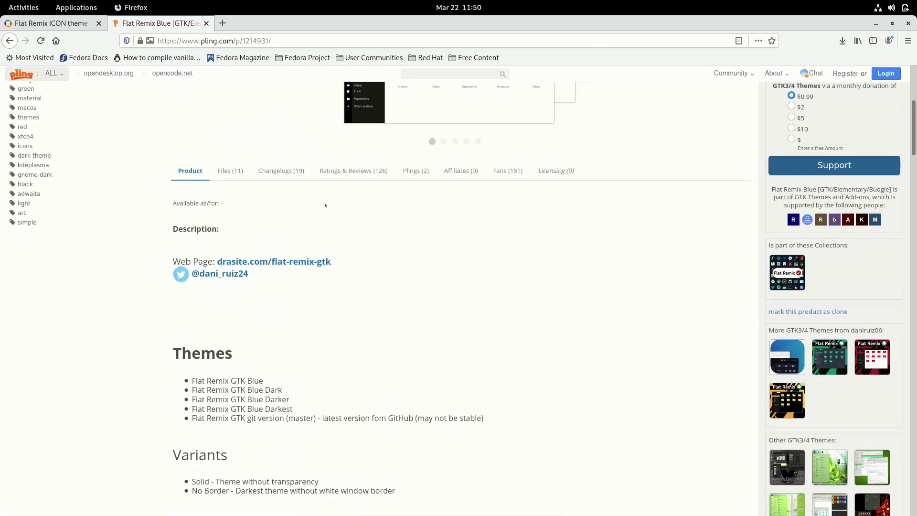
scroll(324, 205, "up", 1)
left_click(230, 225)
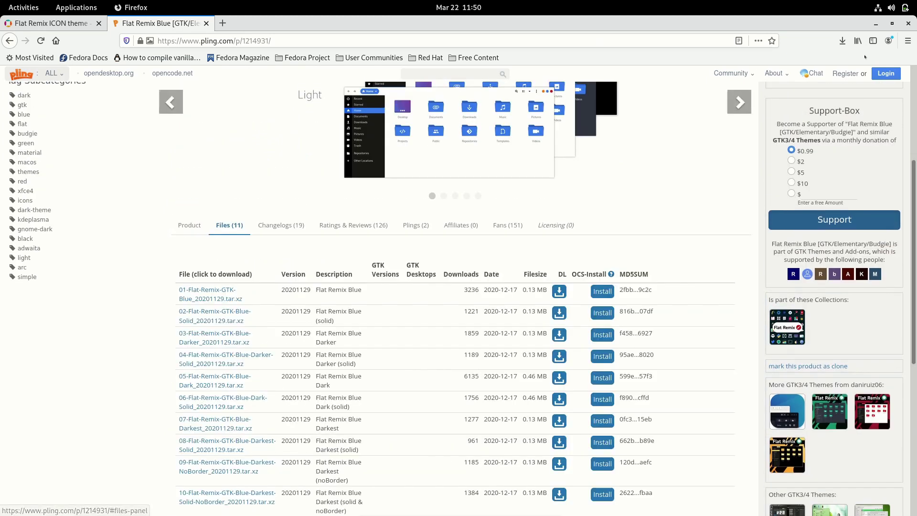
left_click(842, 41)
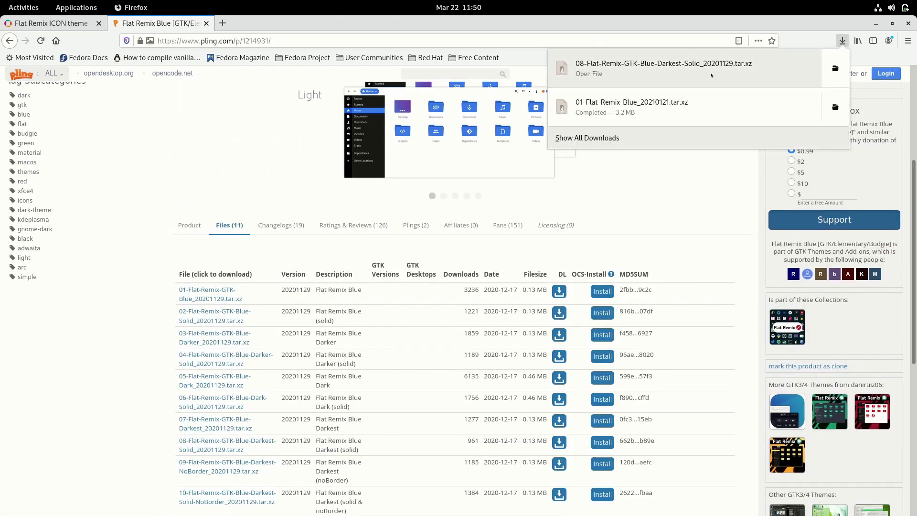
key("super")
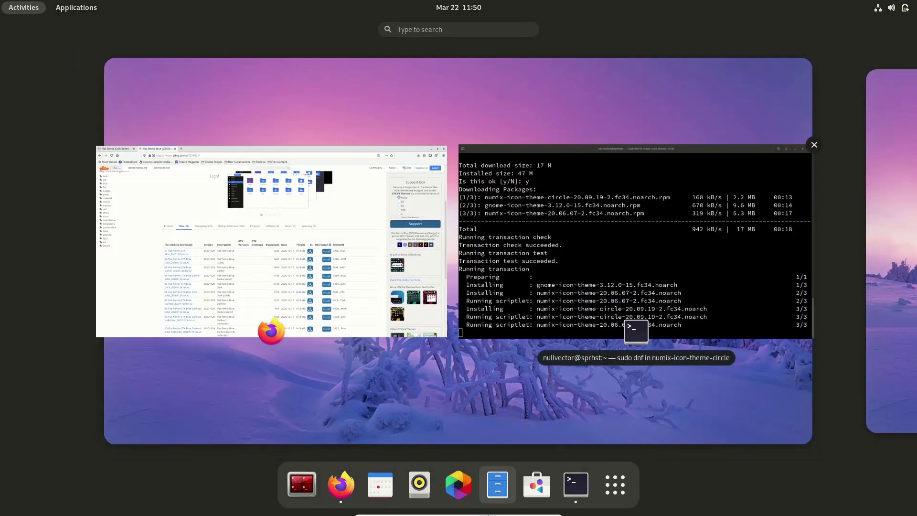
Extract the Blue-Darkest-Solid tar.xz archive in the Downloads folder.
left_click(503, 470)
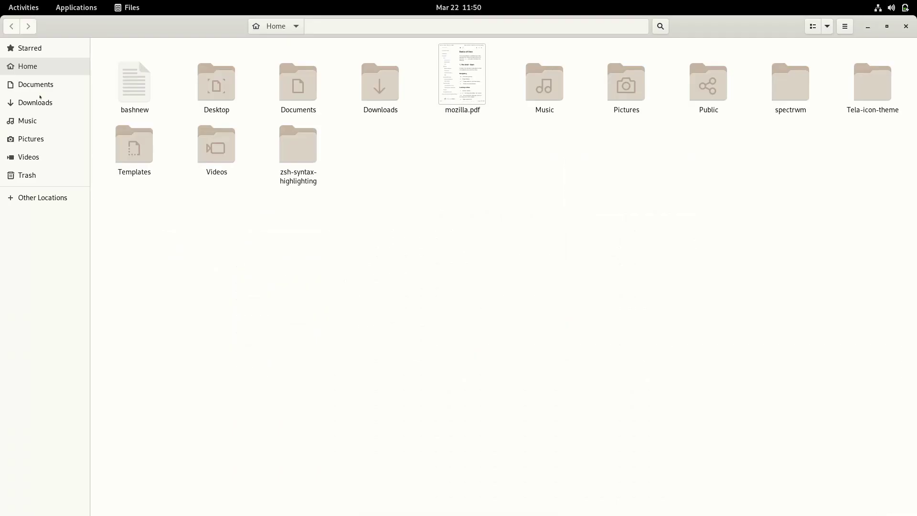
left_click(386, 88)
double_click(386, 88)
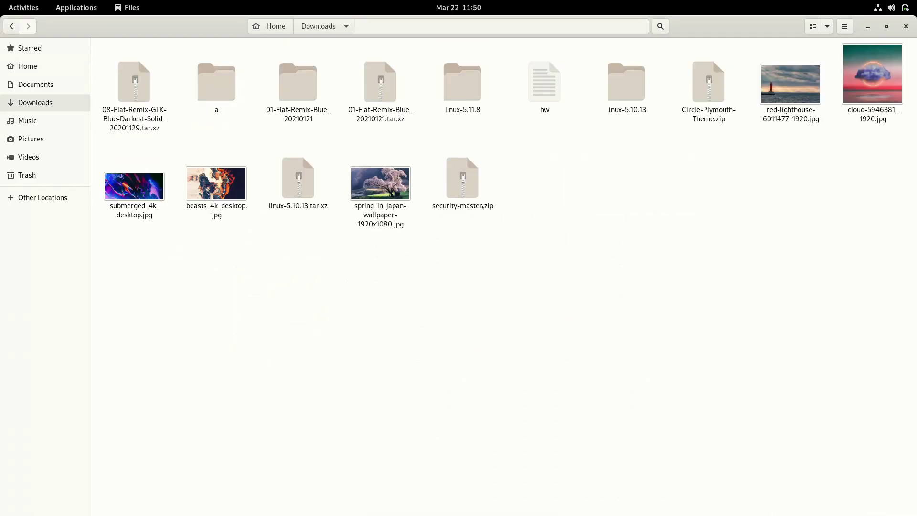
left_click(141, 100)
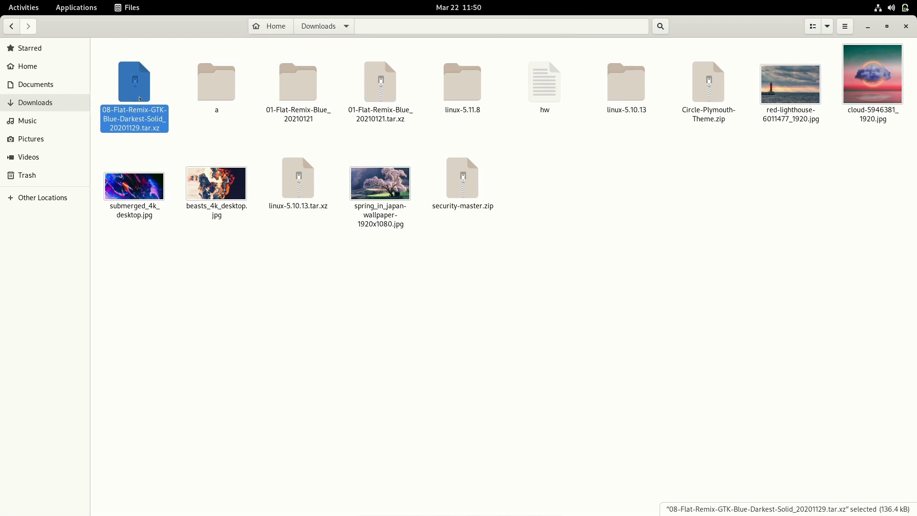
right_click(140, 98)
left_click(172, 107)
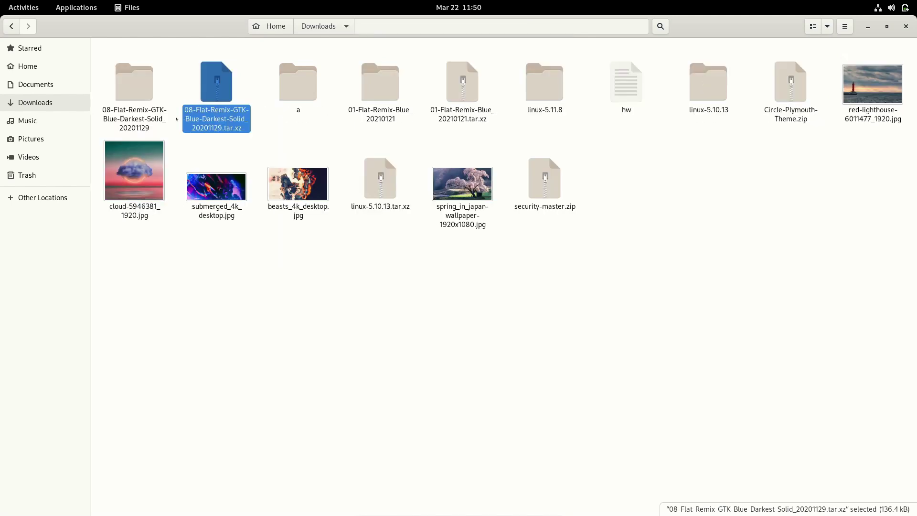
Permanently delete both Flat Remix tar.xz archives and open the extracted Flat-Remix-GTK-Blue-Darkest-Solid folder.
left_click(215, 254)
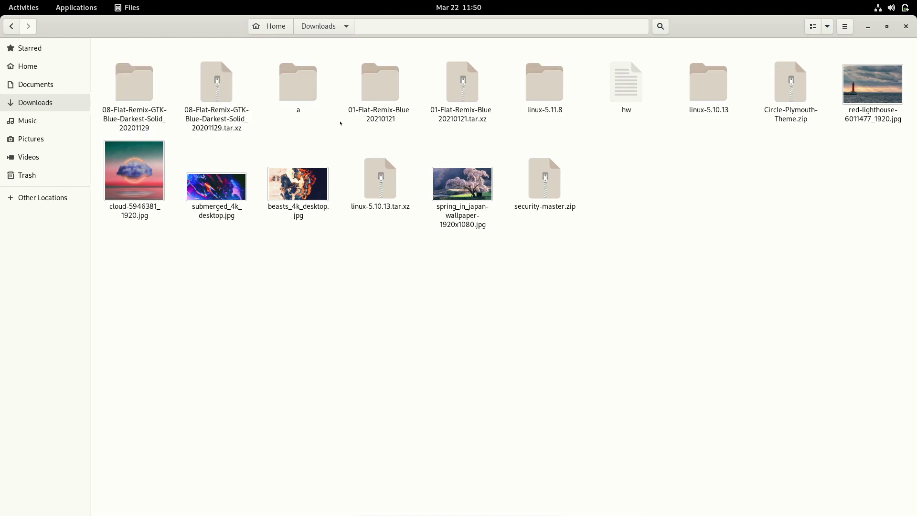
left_click(221, 99)
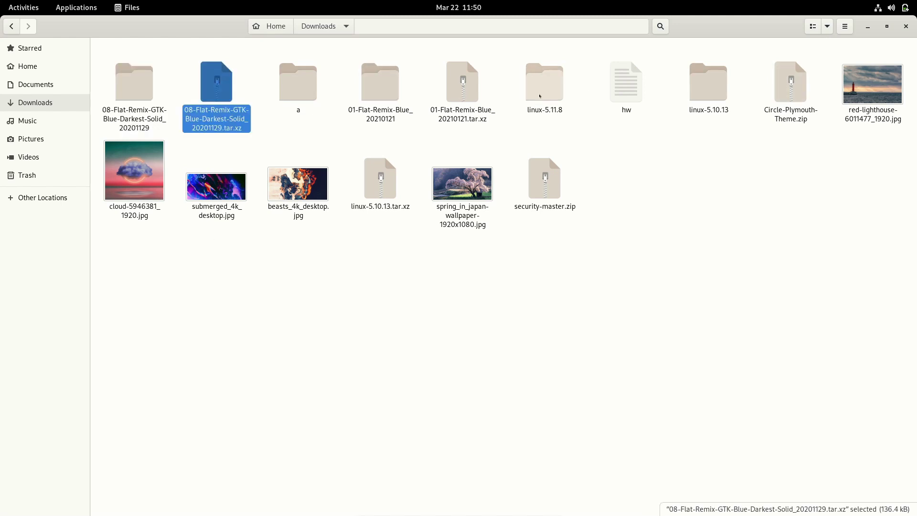
left_click(480, 115, "ctrl")
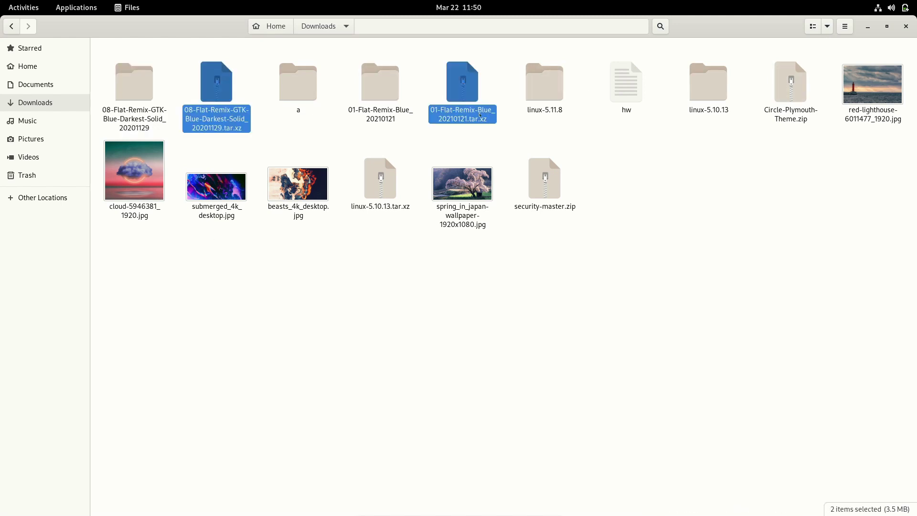
key("shift+Delete")
key("Return")
double_click(298, 90)
double_click(162, 72)
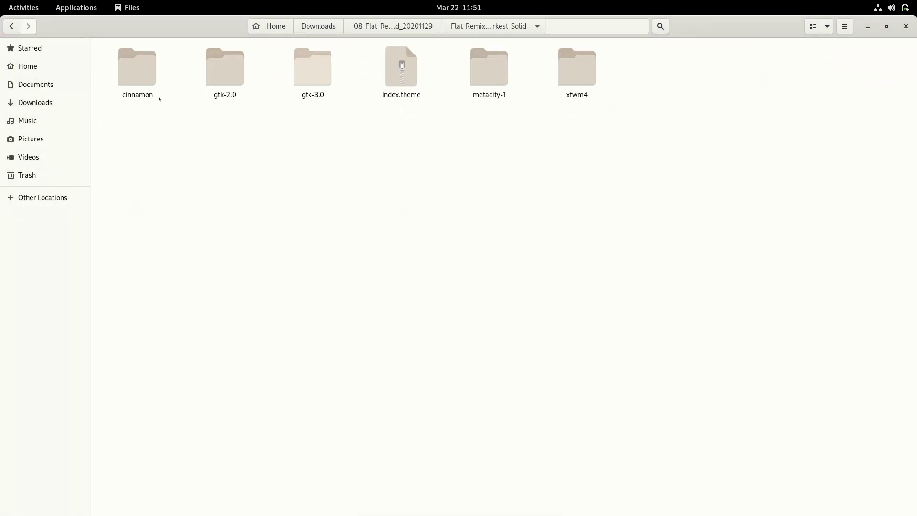
Copy the Flat-Remix-GTK-Blue-Darkest-Solid theme folder.
left_click(11, 26)
right_click(148, 68)
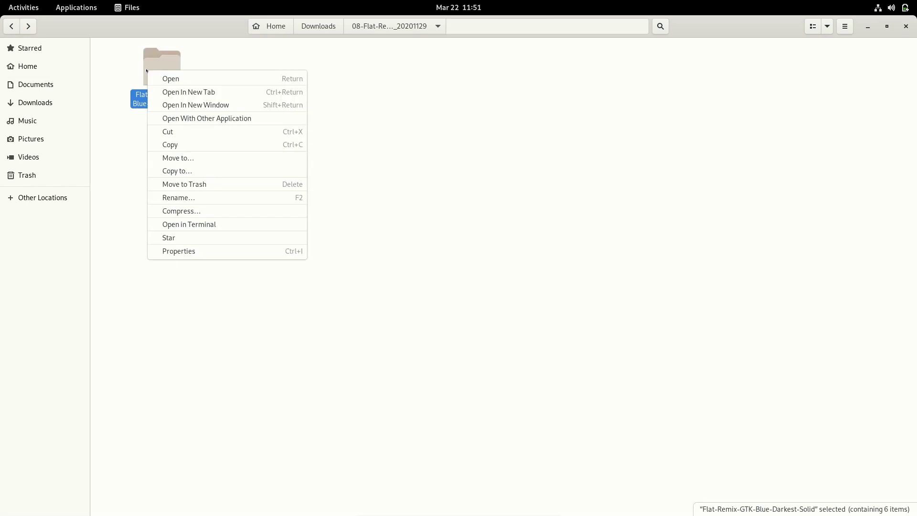
left_click(184, 140)
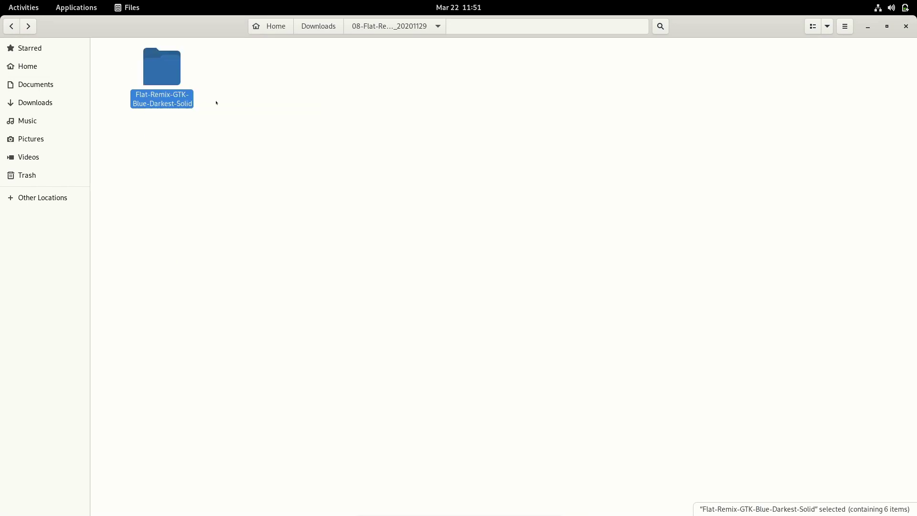
Create a hidden .icons folder in the Home folder.
left_click(11, 26)
left_click(12, 26)
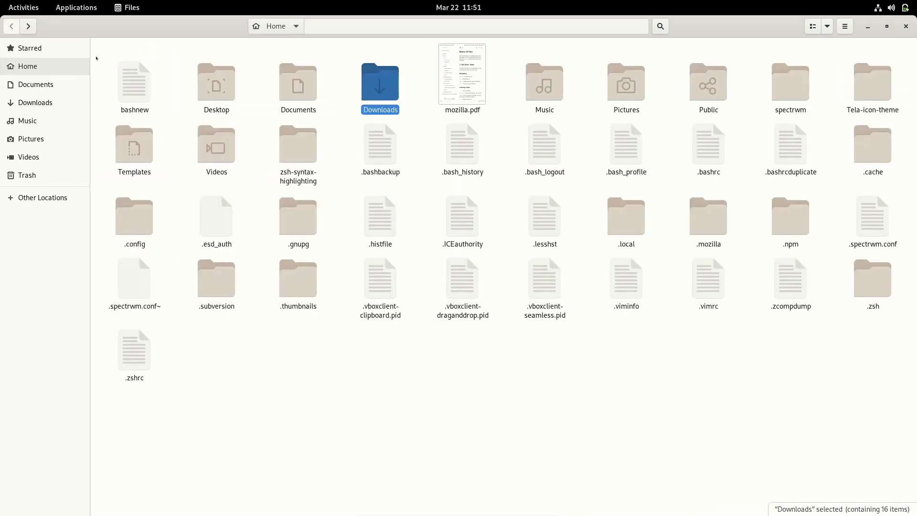
right_click(294, 361)
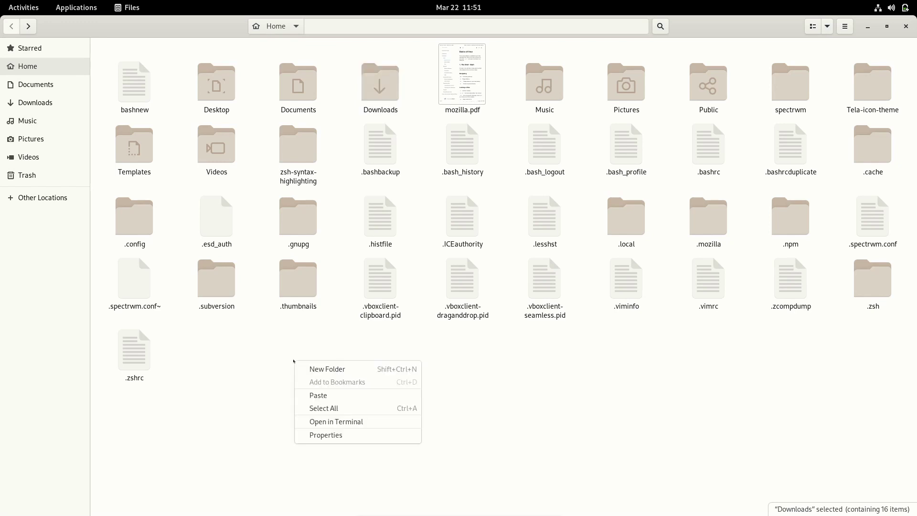
left_click(324, 368)
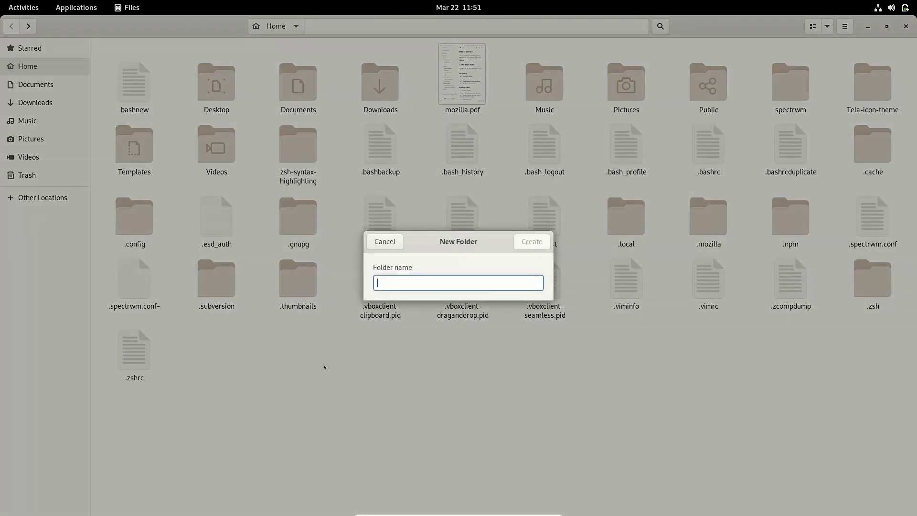
type(".i")
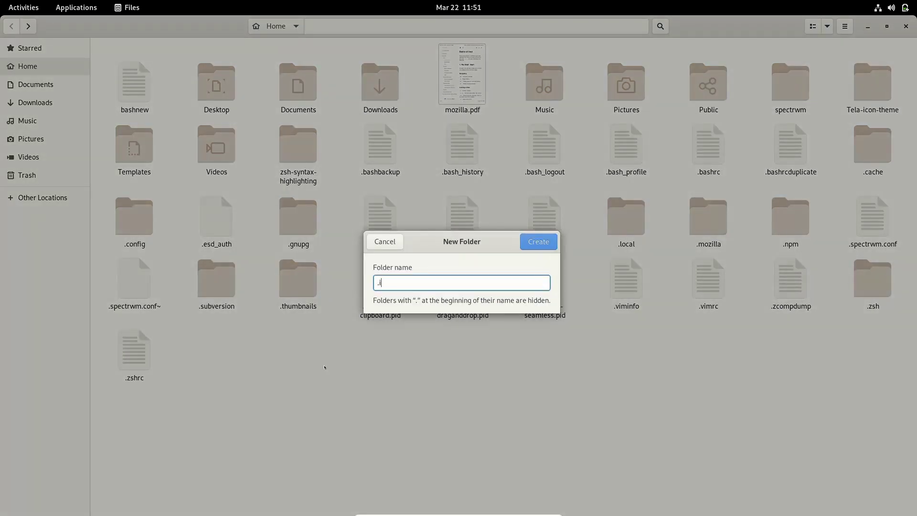
type("cond")
key("BackSpace")
type("s")
key("Return")
key("Return")
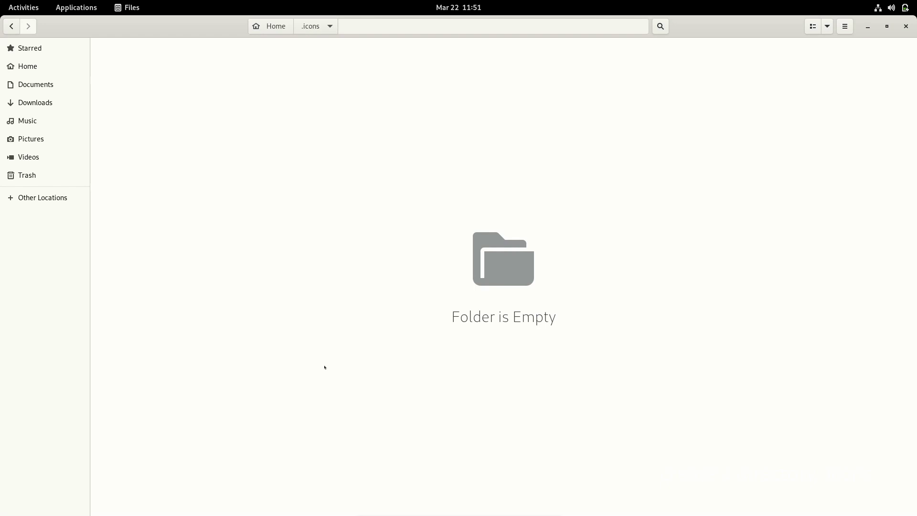
Create a hidden .themes folder in Home and paste the theme folder into it.
left_click(52, 58)
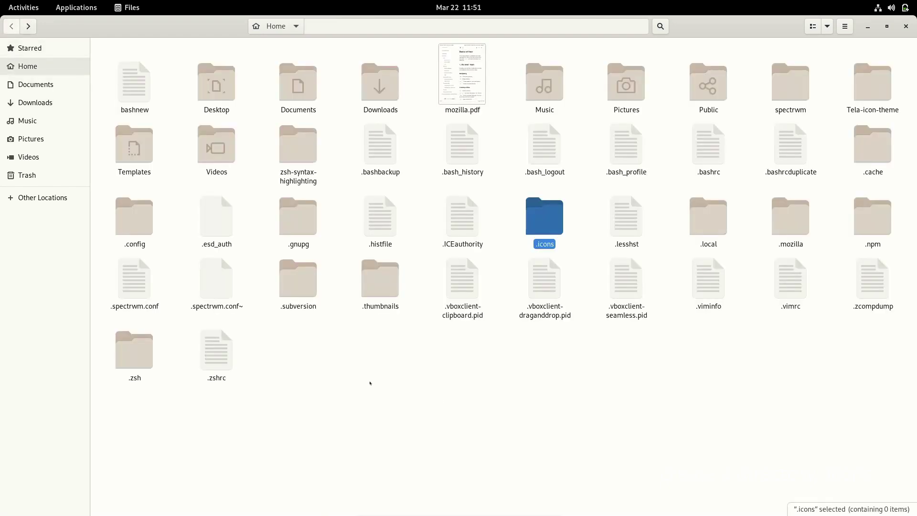
right_click(445, 401)
left_click(460, 408)
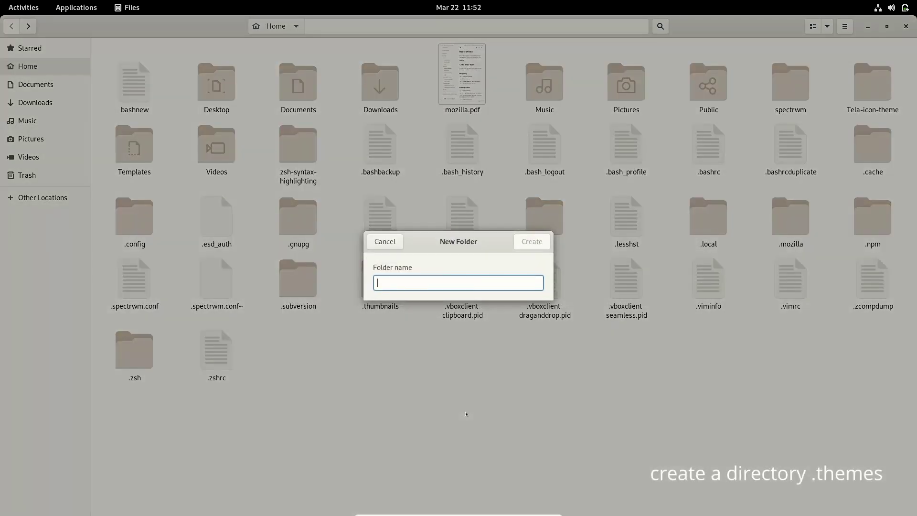
type(".themes")
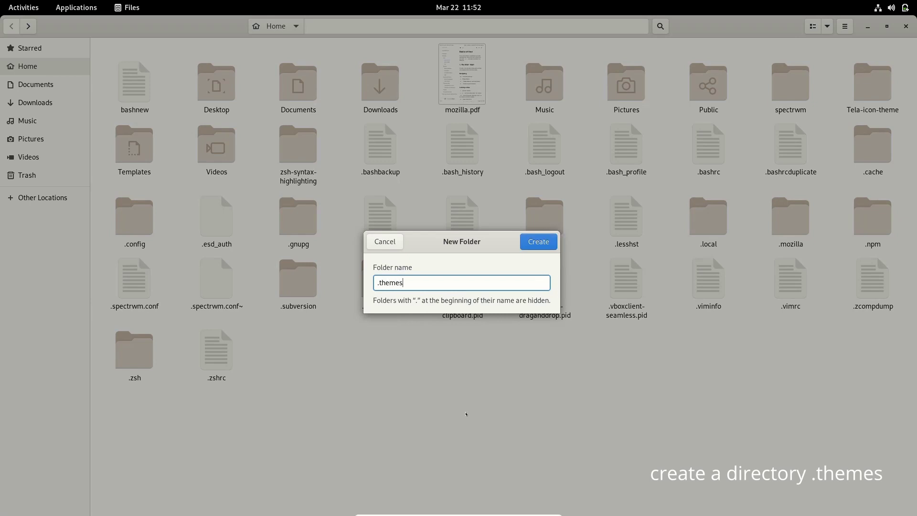
key("Return")
key("Return")
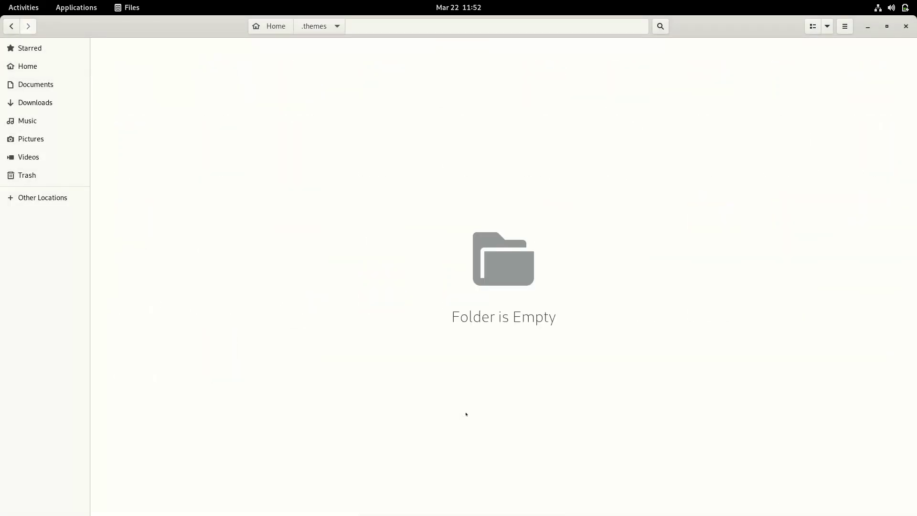
right_click(279, 149)
key("Down")
key("Down")
key("Down")
key("Return")
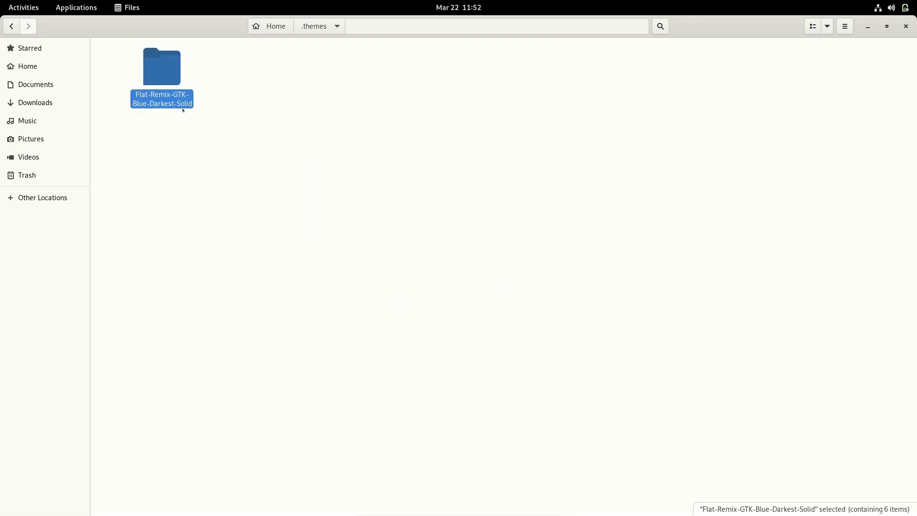
key("alt+Left")
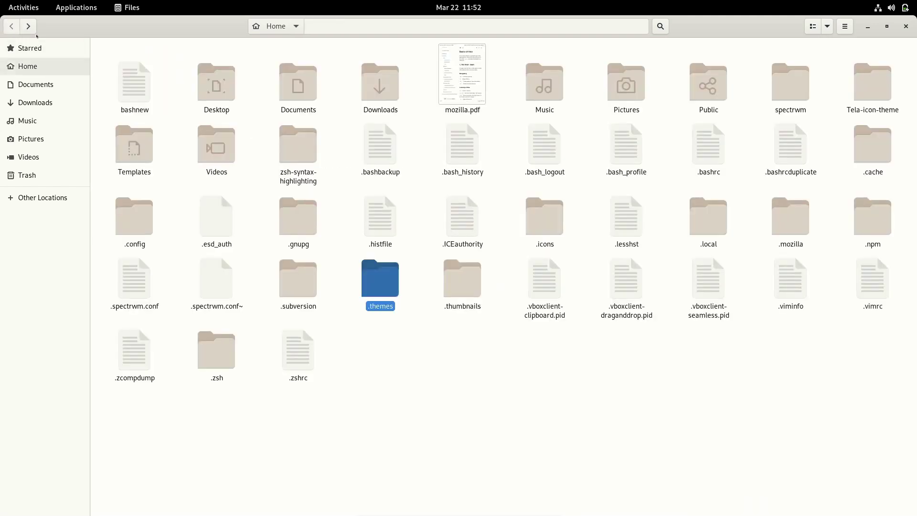
Copy the Flat-Remix-Blue folder from Downloads/01-Flat-Remix-Blue_20210121.
double_click(388, 91)
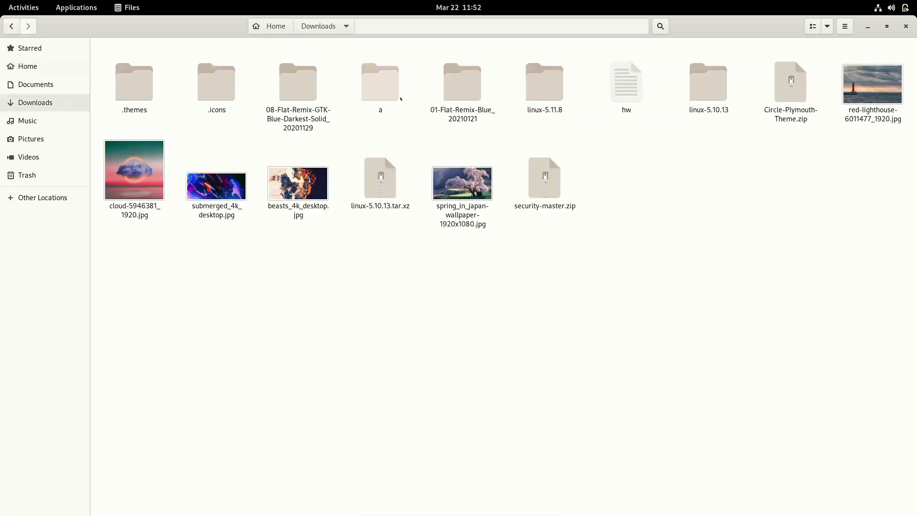
double_click(453, 79)
right_click(178, 73)
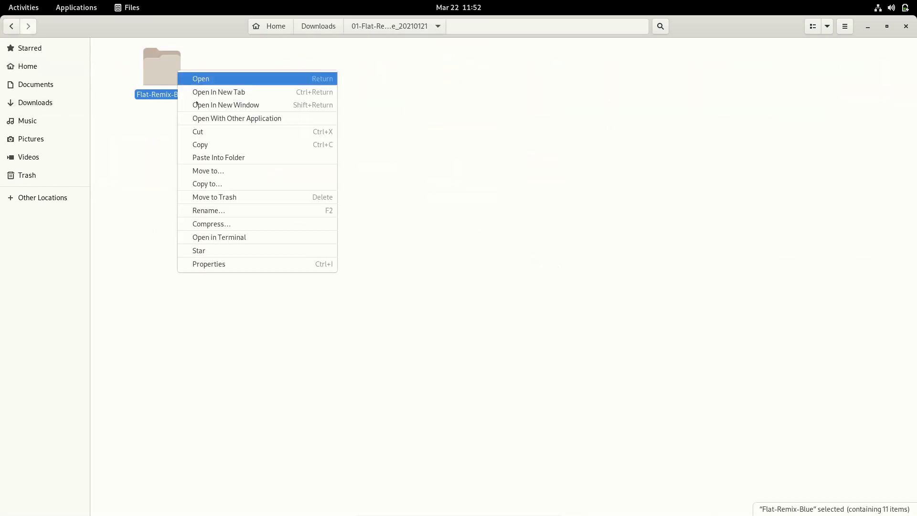
left_click(222, 145)
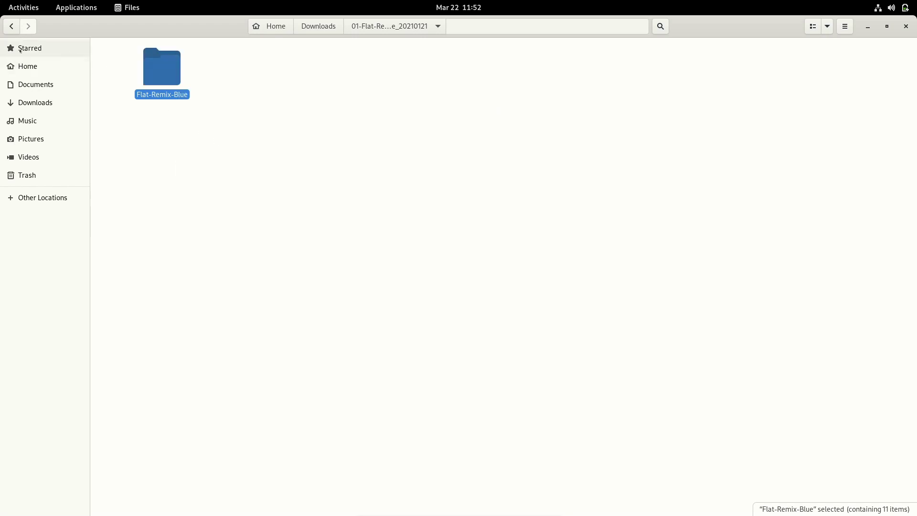
Paste the Flat-Remix-Blue folder into Home's .icons folder and close Files.
left_click(13, 32)
left_click(13, 32)
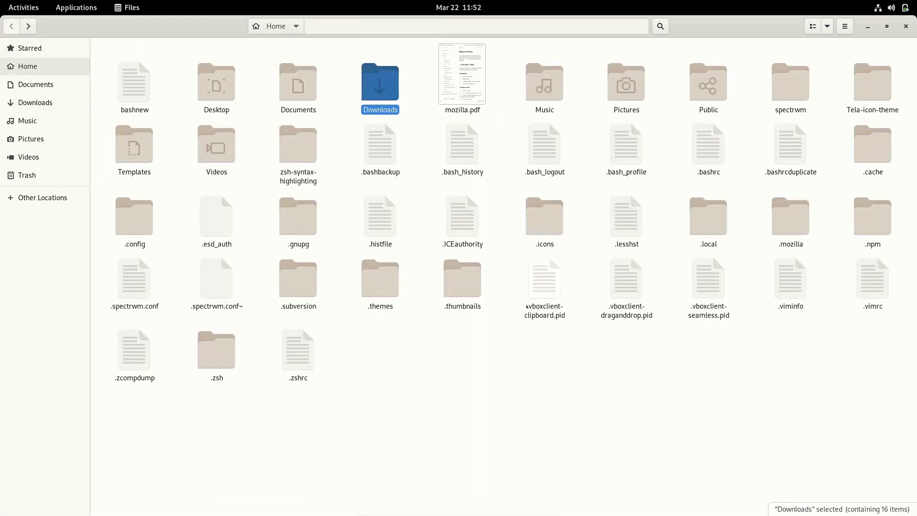
double_click(388, 286)
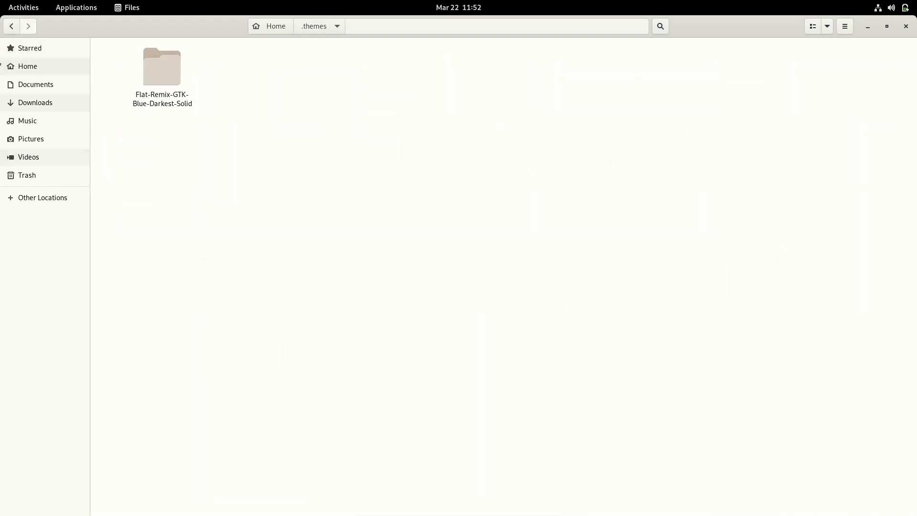
left_click(11, 26)
double_click(545, 218)
right_click(174, 108)
left_click(196, 139)
left_click(900, 28)
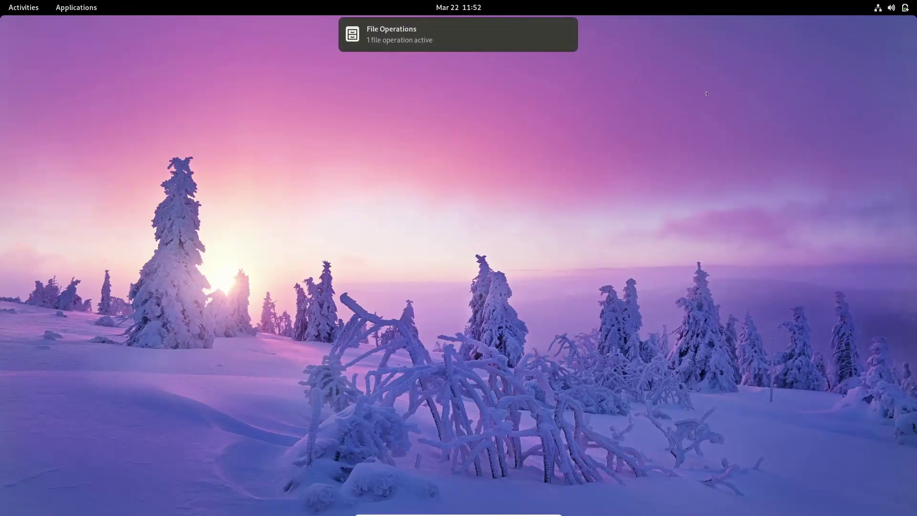
Run 'sudo dnf search gtk-theme' and select materia-gtk-theme in the results.
key("super")
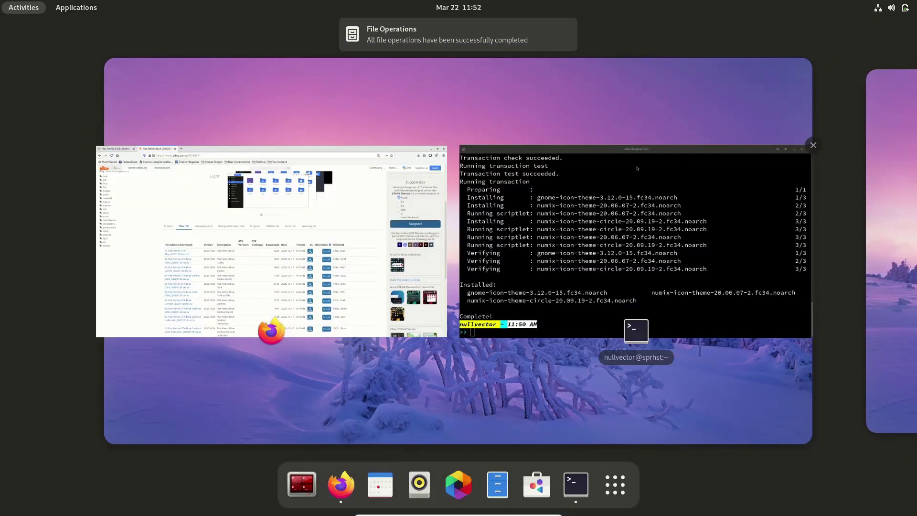
left_click(621, 201)
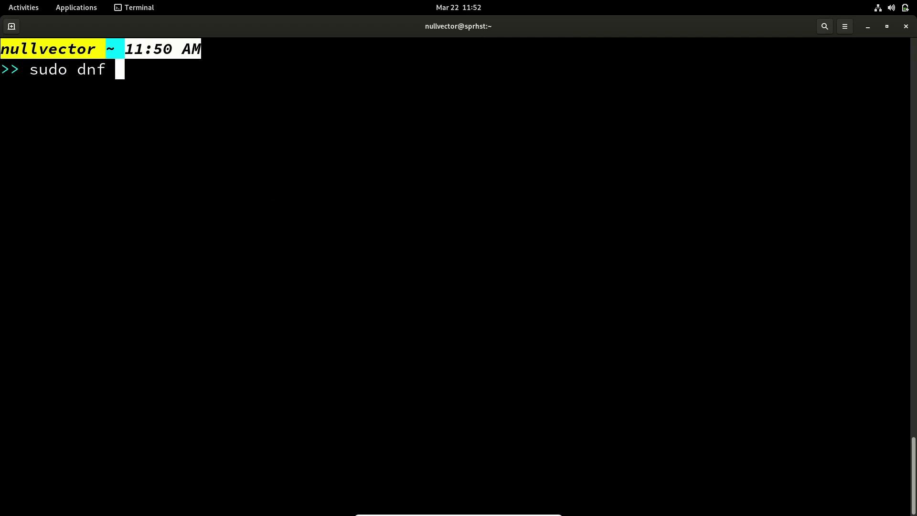
type("search")
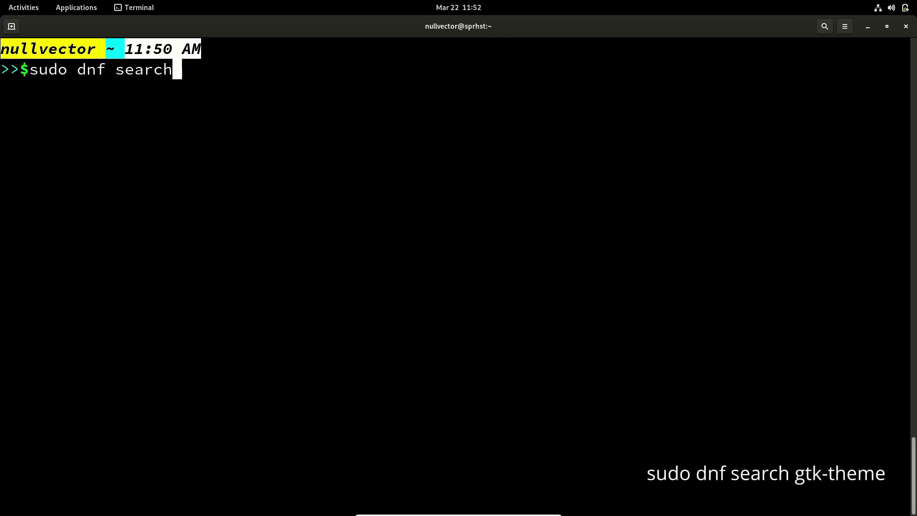
type(" gtk")
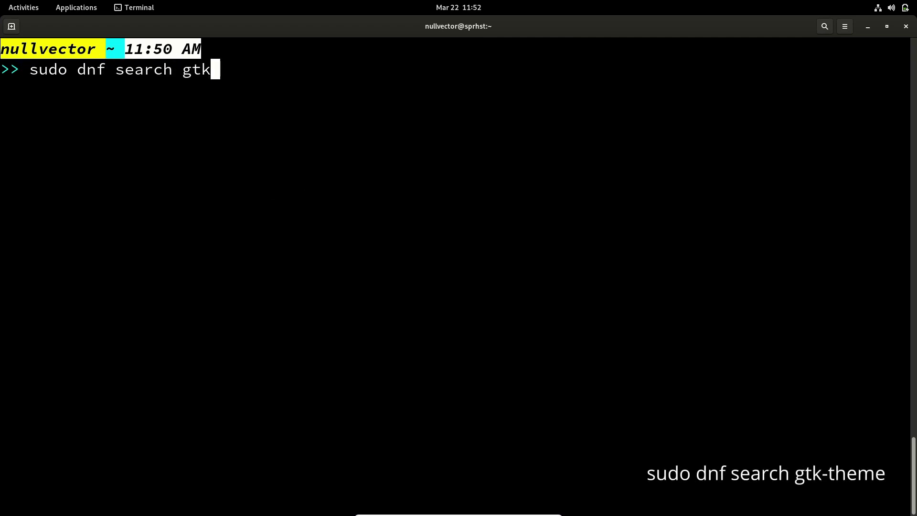
type("-theme")
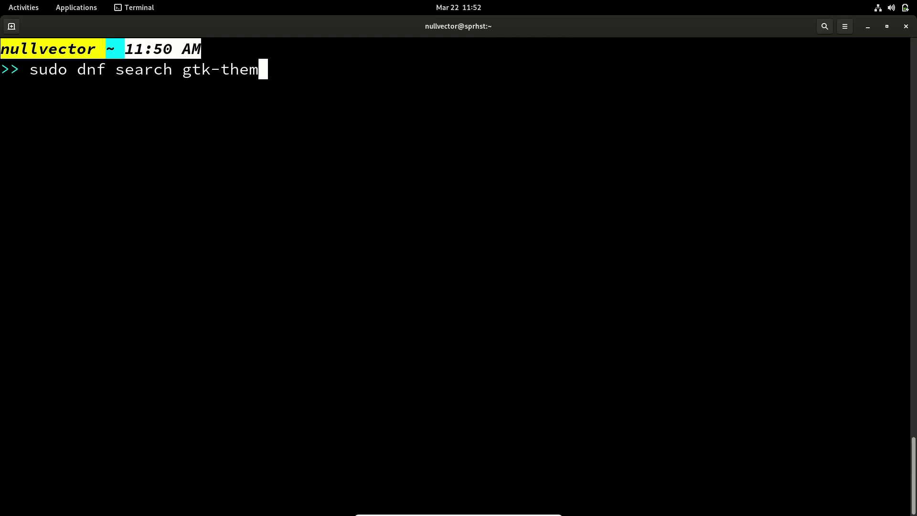
key("Return")
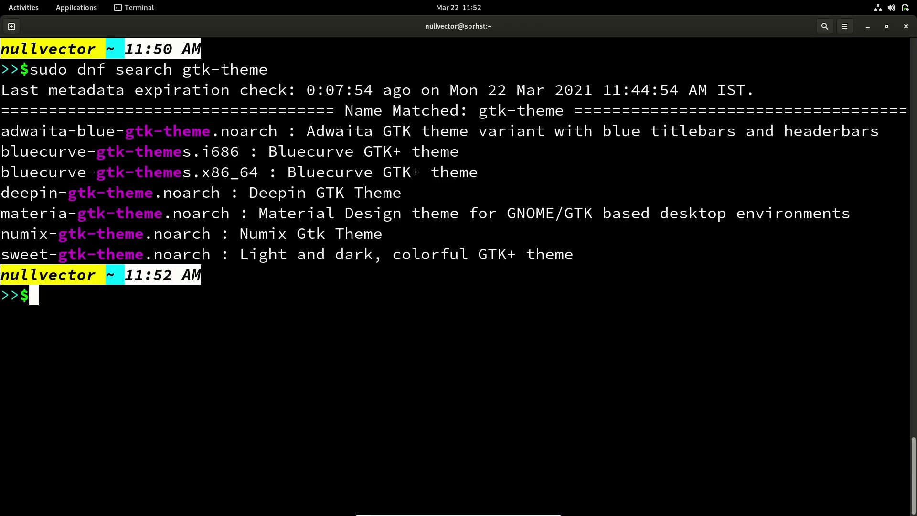
left_click_drag(1, 213, 155, 204)
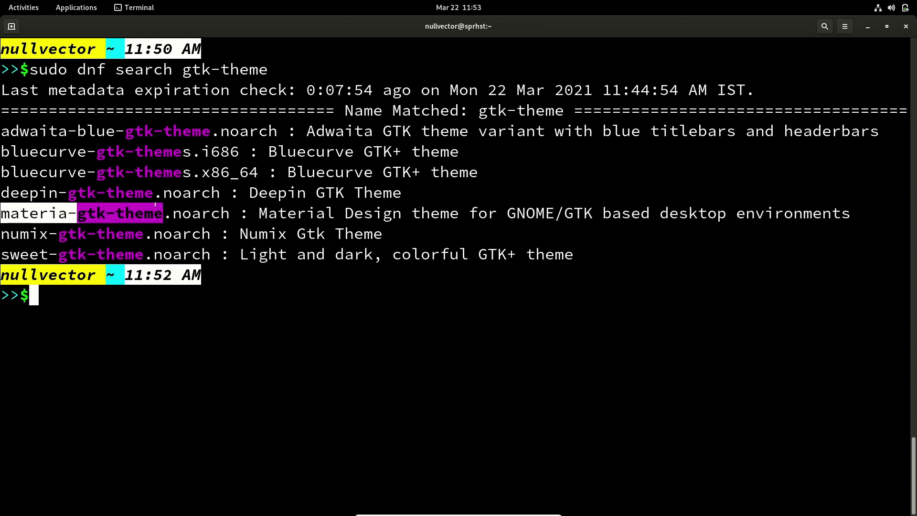
Install materia-gtk-theme with 'sudo dnf in', confirming with y.
type("sudo")
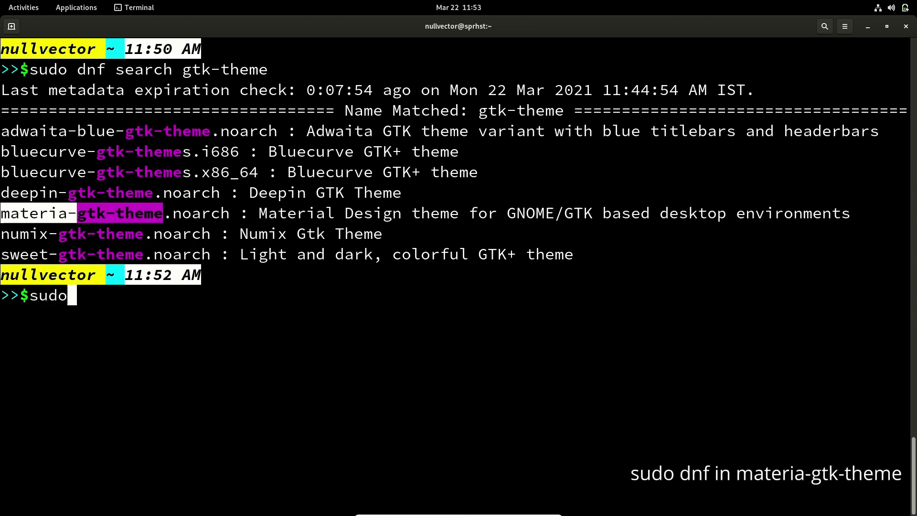
type(" dnf in")
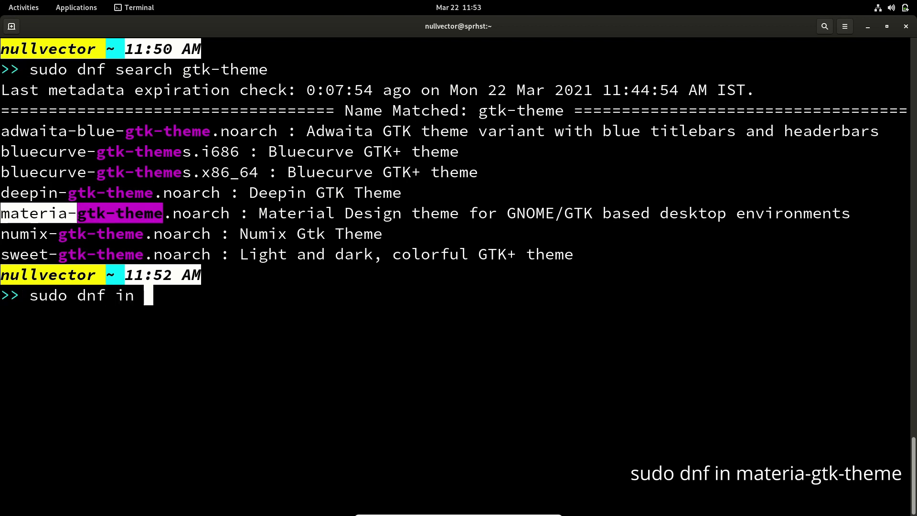
middle_click(107, 201)
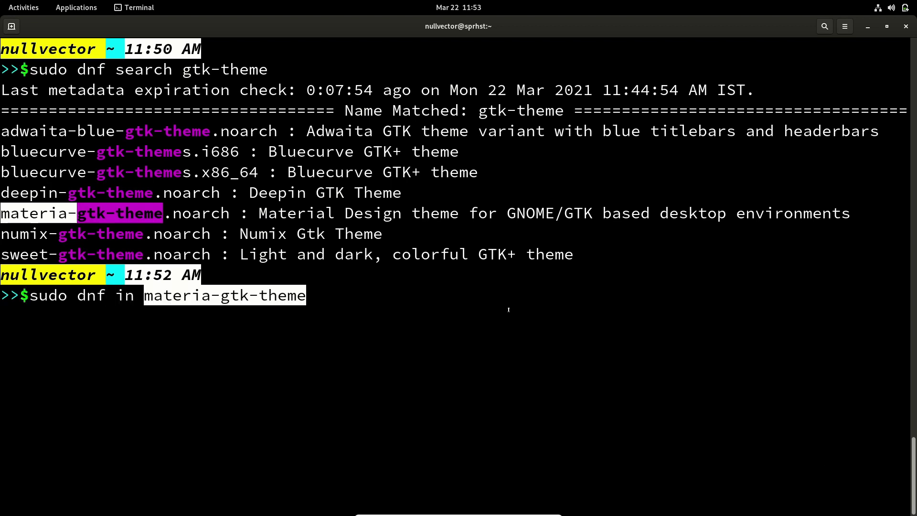
key("Return")
type("y")
key("Return")
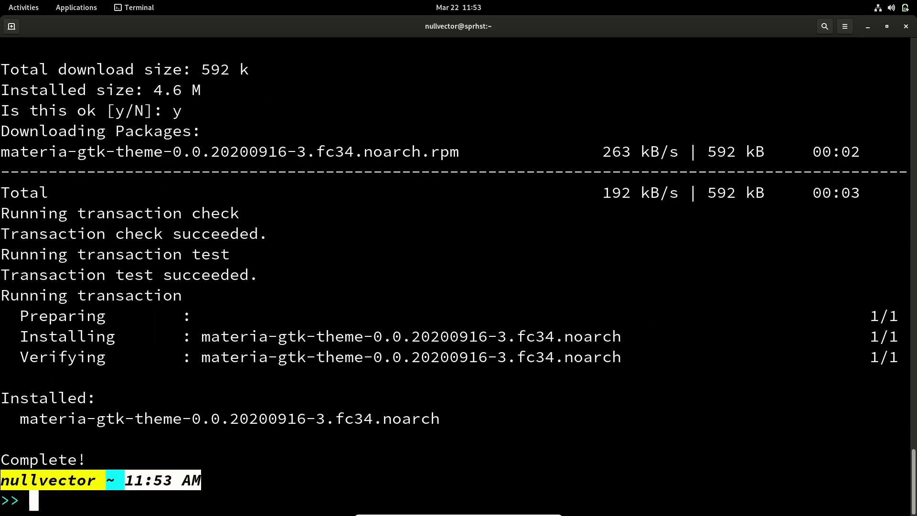
Clear the screen and turn the recalled command into 'sudo dnf search cursor-theme'.
key("ctrl+l")
key("Up")
key("BackSpace")
key("BackSpace")
key("BackSpace")
key("BackSpace")
key("BackSpace")
key("BackSpace")
key("BackSpace")
key("BackSpace")
key("BackSpace")
key("BackSpace")
key("BackSpace")
key("BackSpace")
key("BackSpace")
key("BackSpace")
key("BackSpace")
key("BackSpace")
key("BackSpace")
key("BackSpace")
key("BackSpace")
key("BackSpace")
type("search")
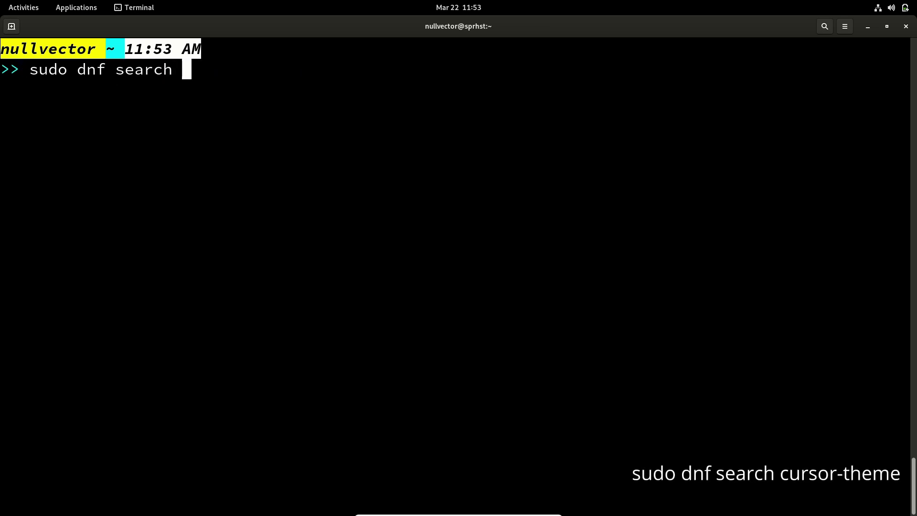
type(" cursor")
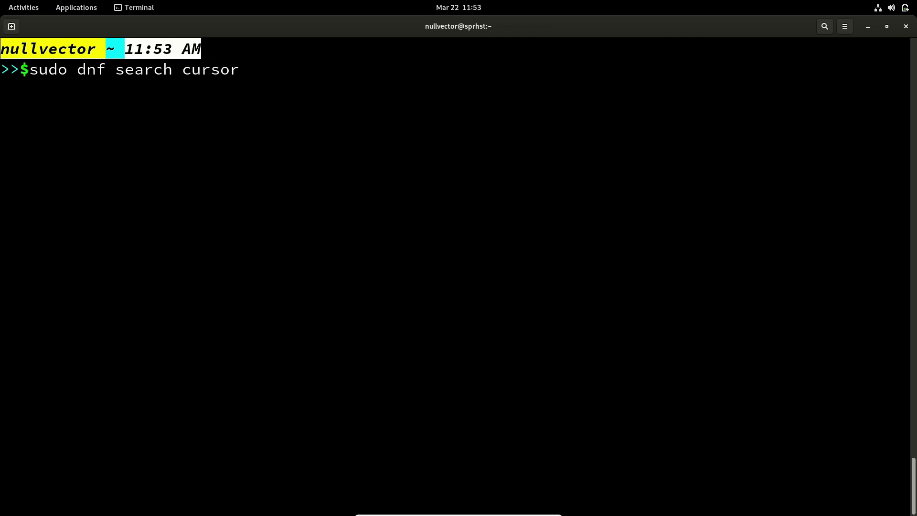
type("-theme")
Rerun 'sudo dnf search cursor-theme' in Terminal and switch to the Activities overview.
key("Return")
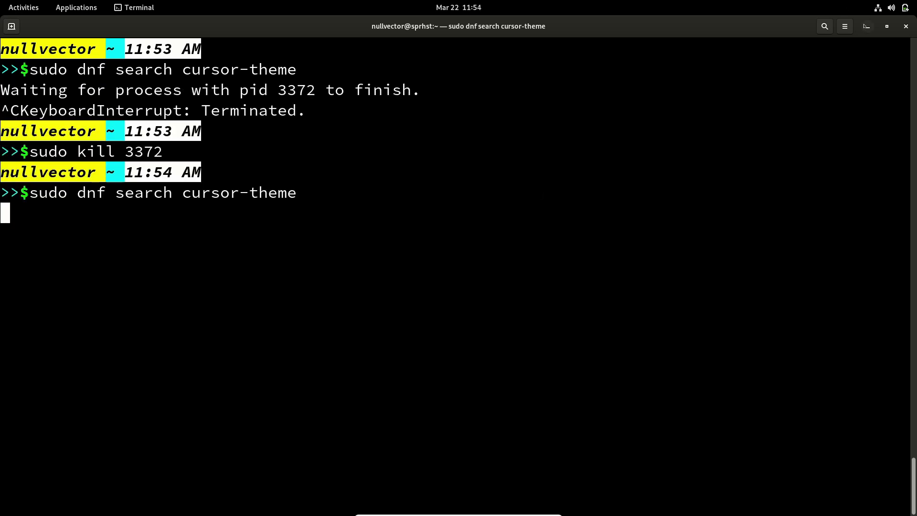
key("super")
key("super+h")
Launch Tweaks from the Show Applications grid.
key("super")
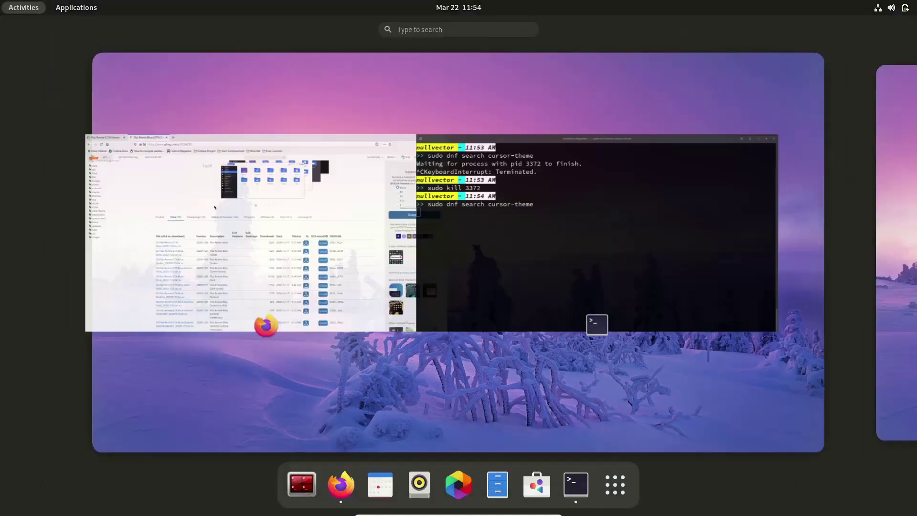
left_click(614, 487)
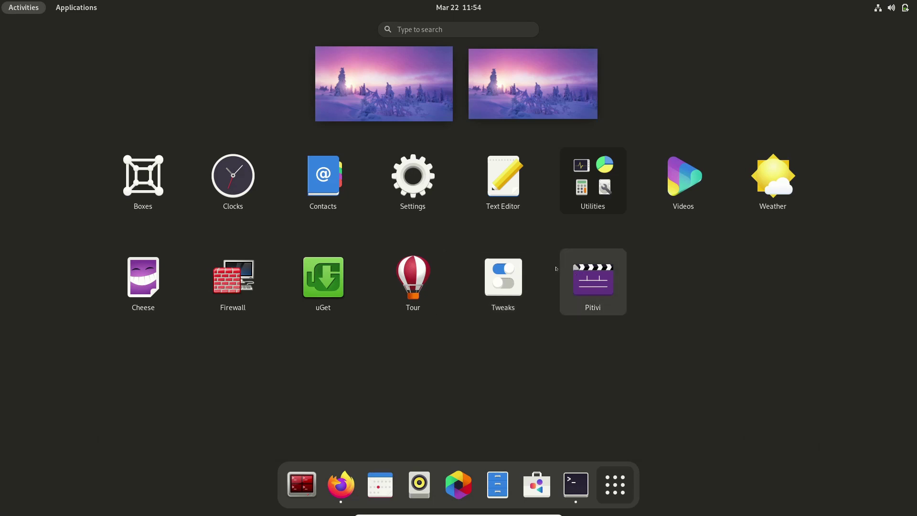
left_click(514, 284)
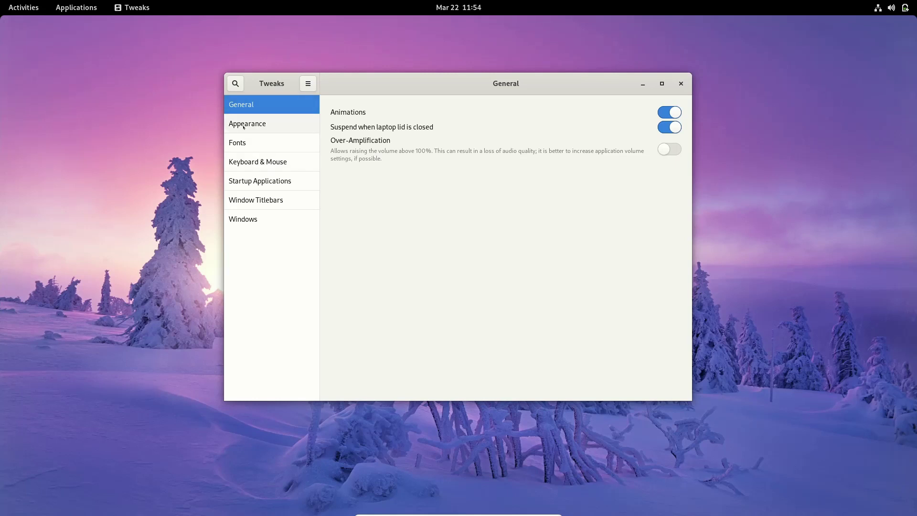
Set the Applications theme to Flat-Remix-GTK-Blue-Darkest-Solid on the Appearance page.
left_click(245, 125)
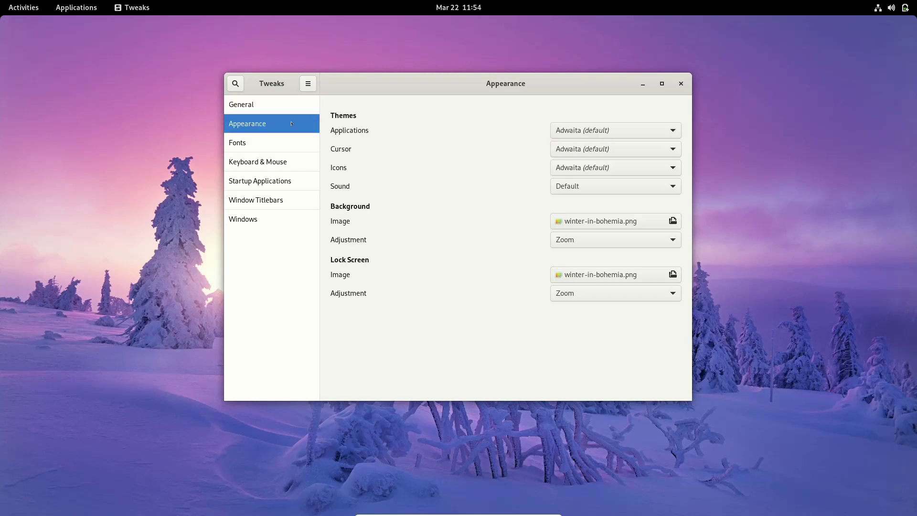
left_click(645, 129)
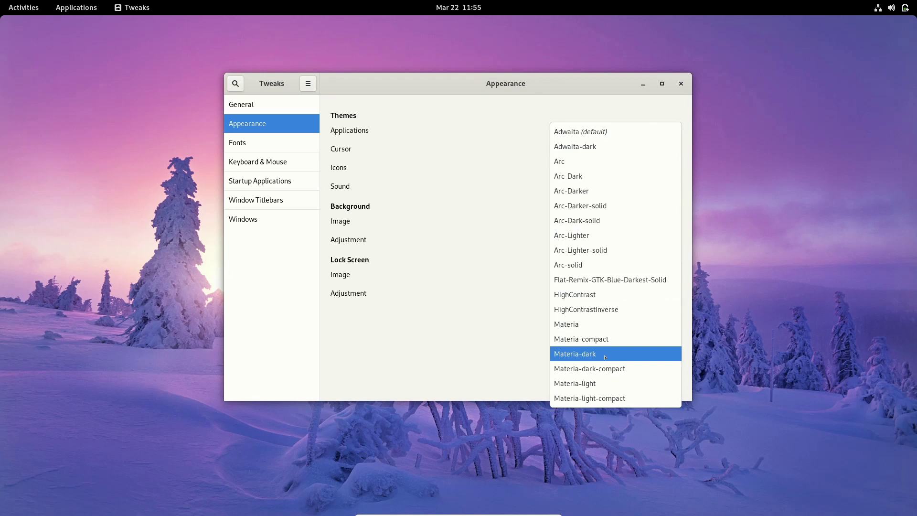
key("Escape")
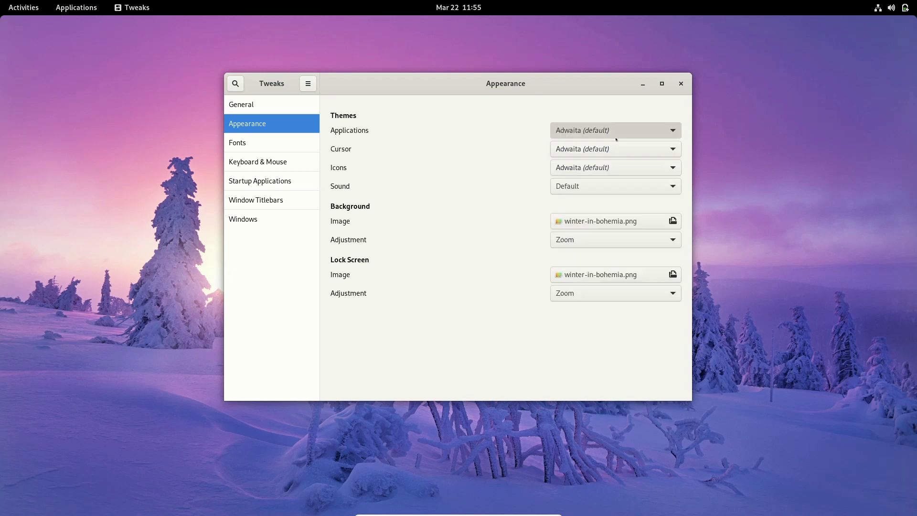
Set the Icons theme to Numix-Circle.
scroll(616, 134, "down", 2)
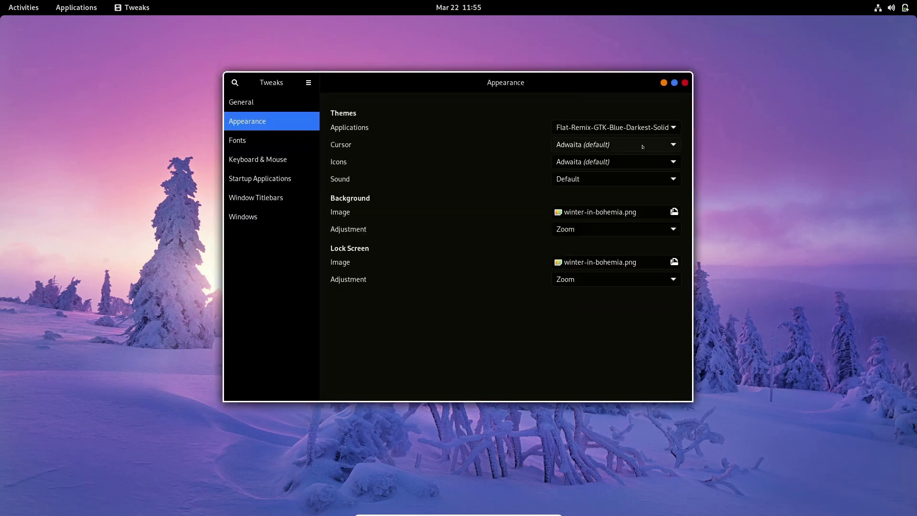
left_click(623, 163)
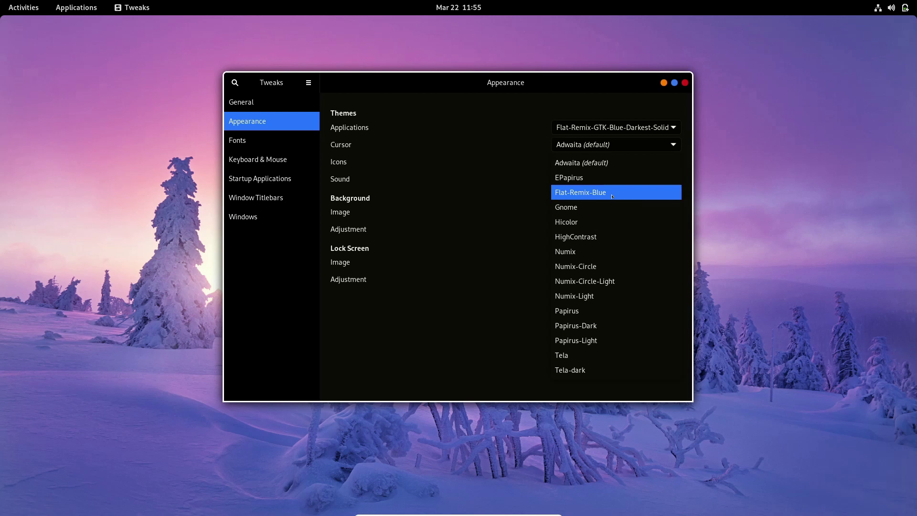
key("Escape")
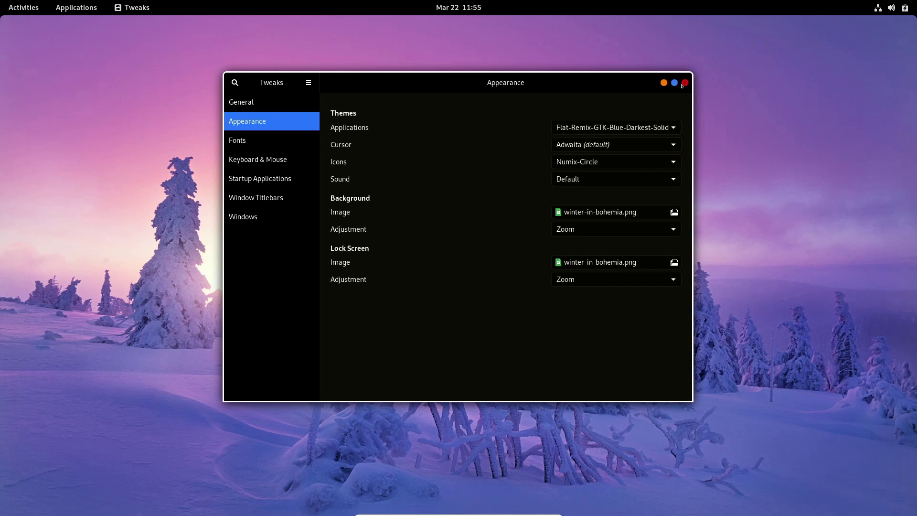
key("super")
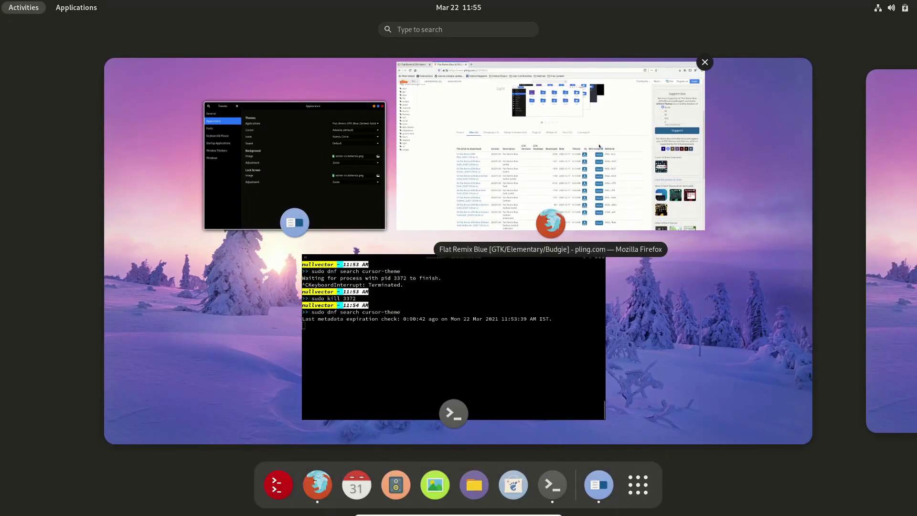
Copy the la-capitaine-cursor-theme package name from the Terminal search results.
left_click(354, 167)
key("super")
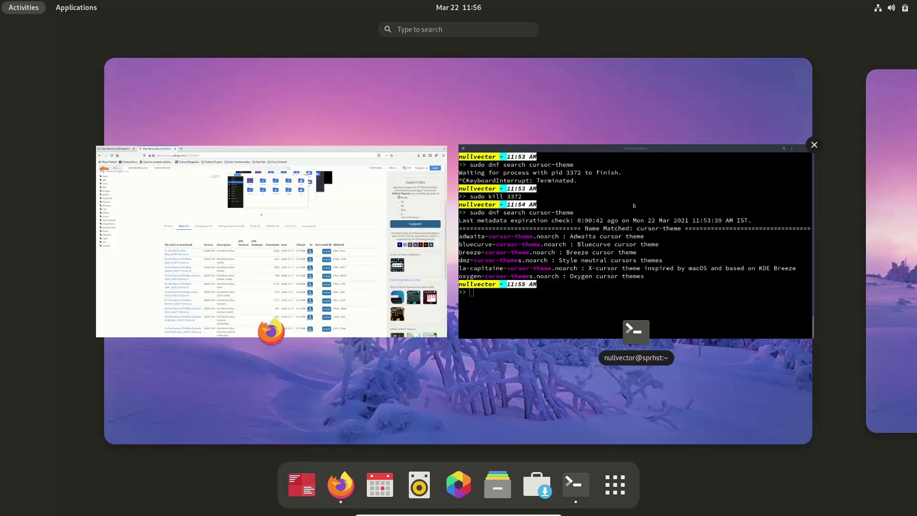
left_click(635, 325)
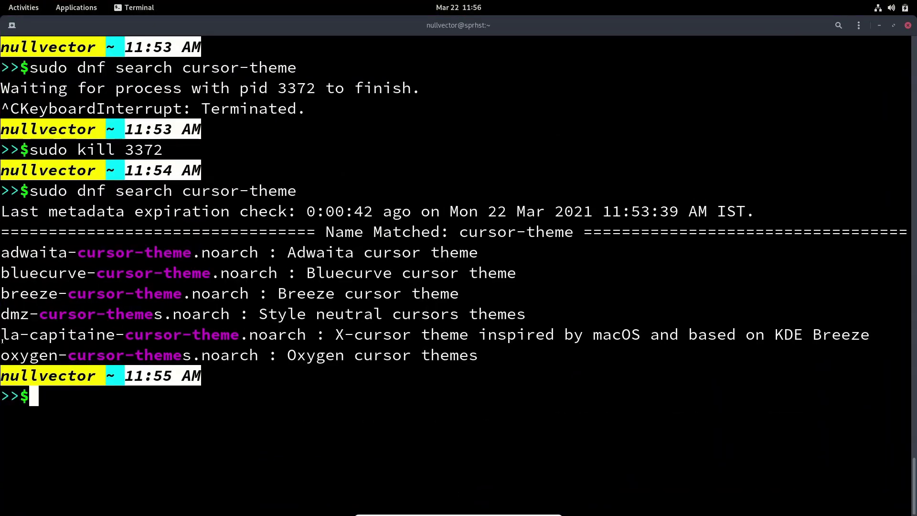
left_click_drag(1, 334, 238, 334)
right_click(224, 336)
left_click(245, 343)
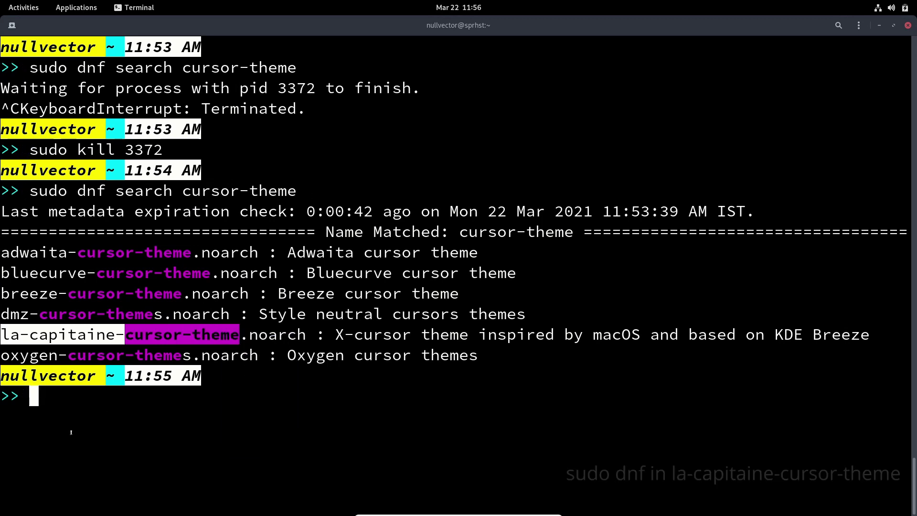
Install la-capitaine-cursor-theme with 'sudo dnf in' and close the terminal.
type("sudo dnf in")
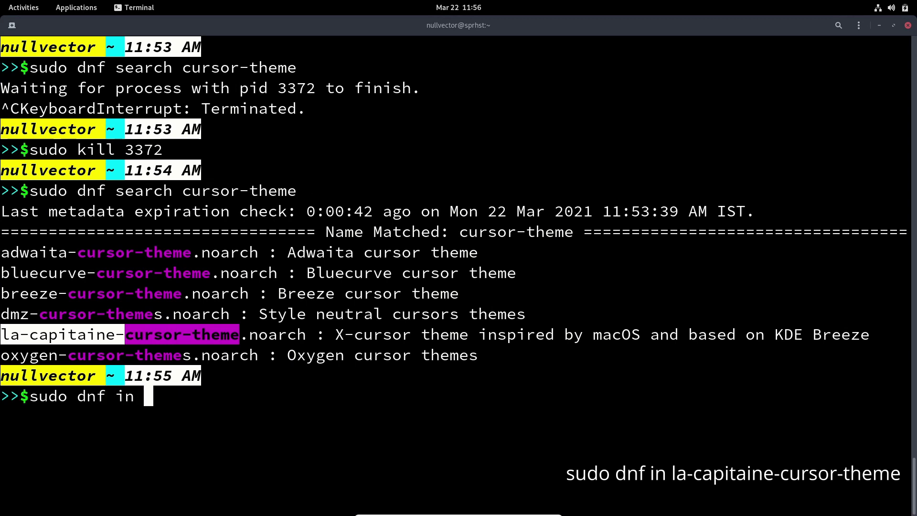
key("ctrl+shift+v")
key("Return")
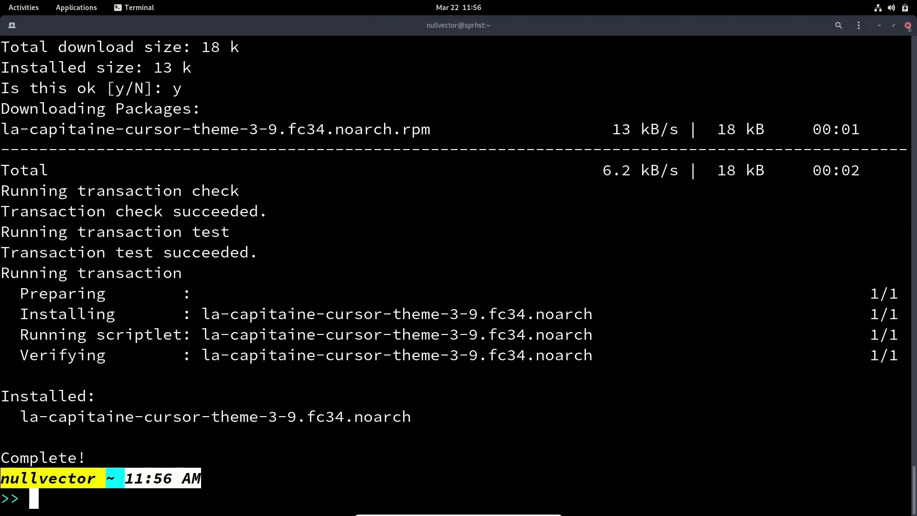
left_click(909, 28)
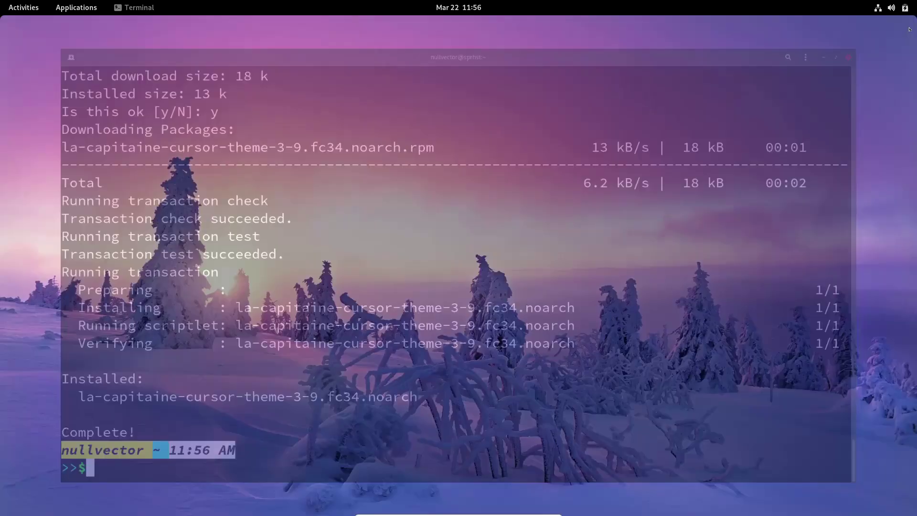
Reopen Tweaks and pick La-Capitaine in the Appearance page's Cursor dropdown.
key("super")
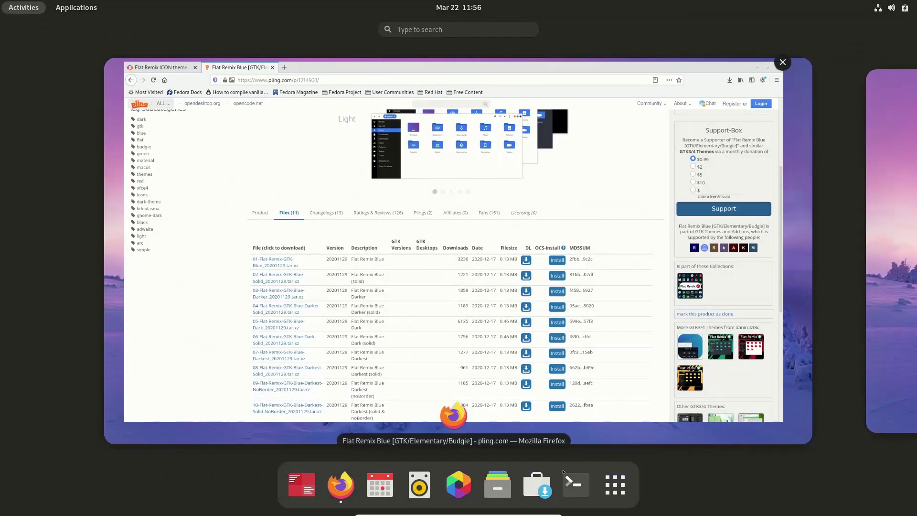
left_click(615, 484)
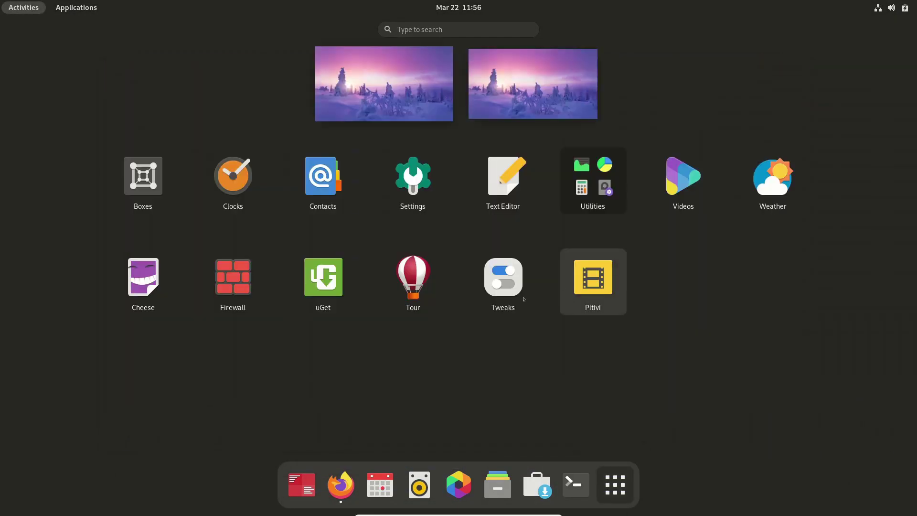
left_click(503, 279)
left_click(253, 122)
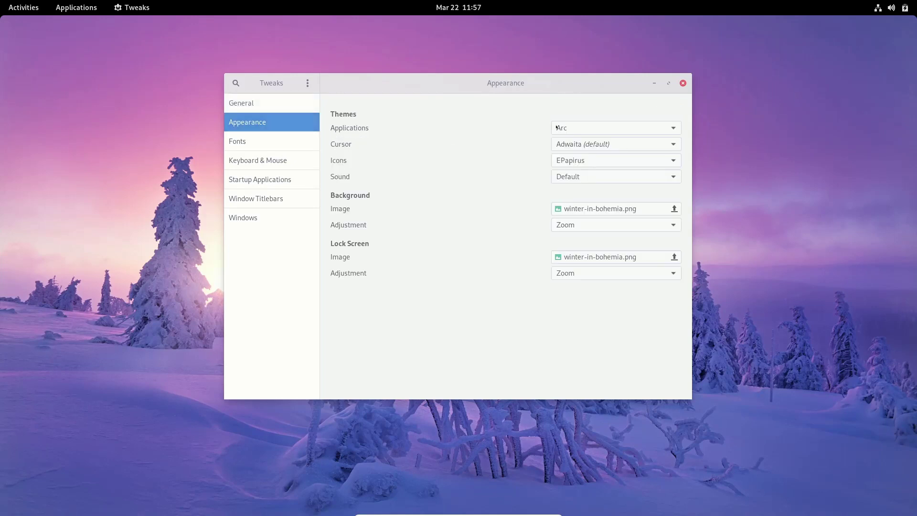
left_click(576, 143)
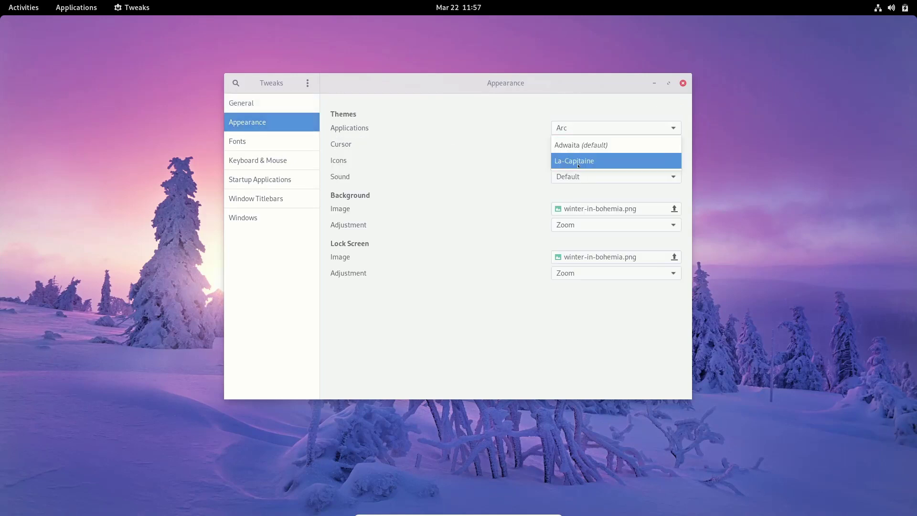
left_click(577, 161)
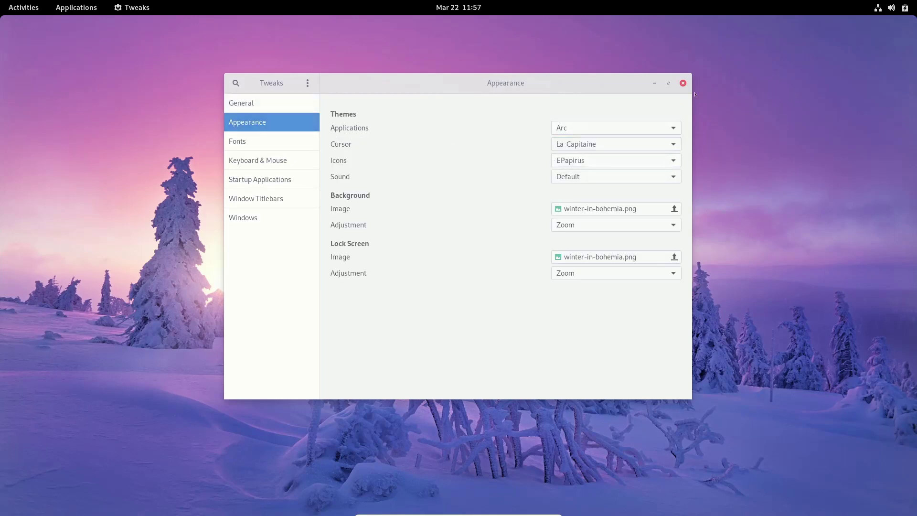